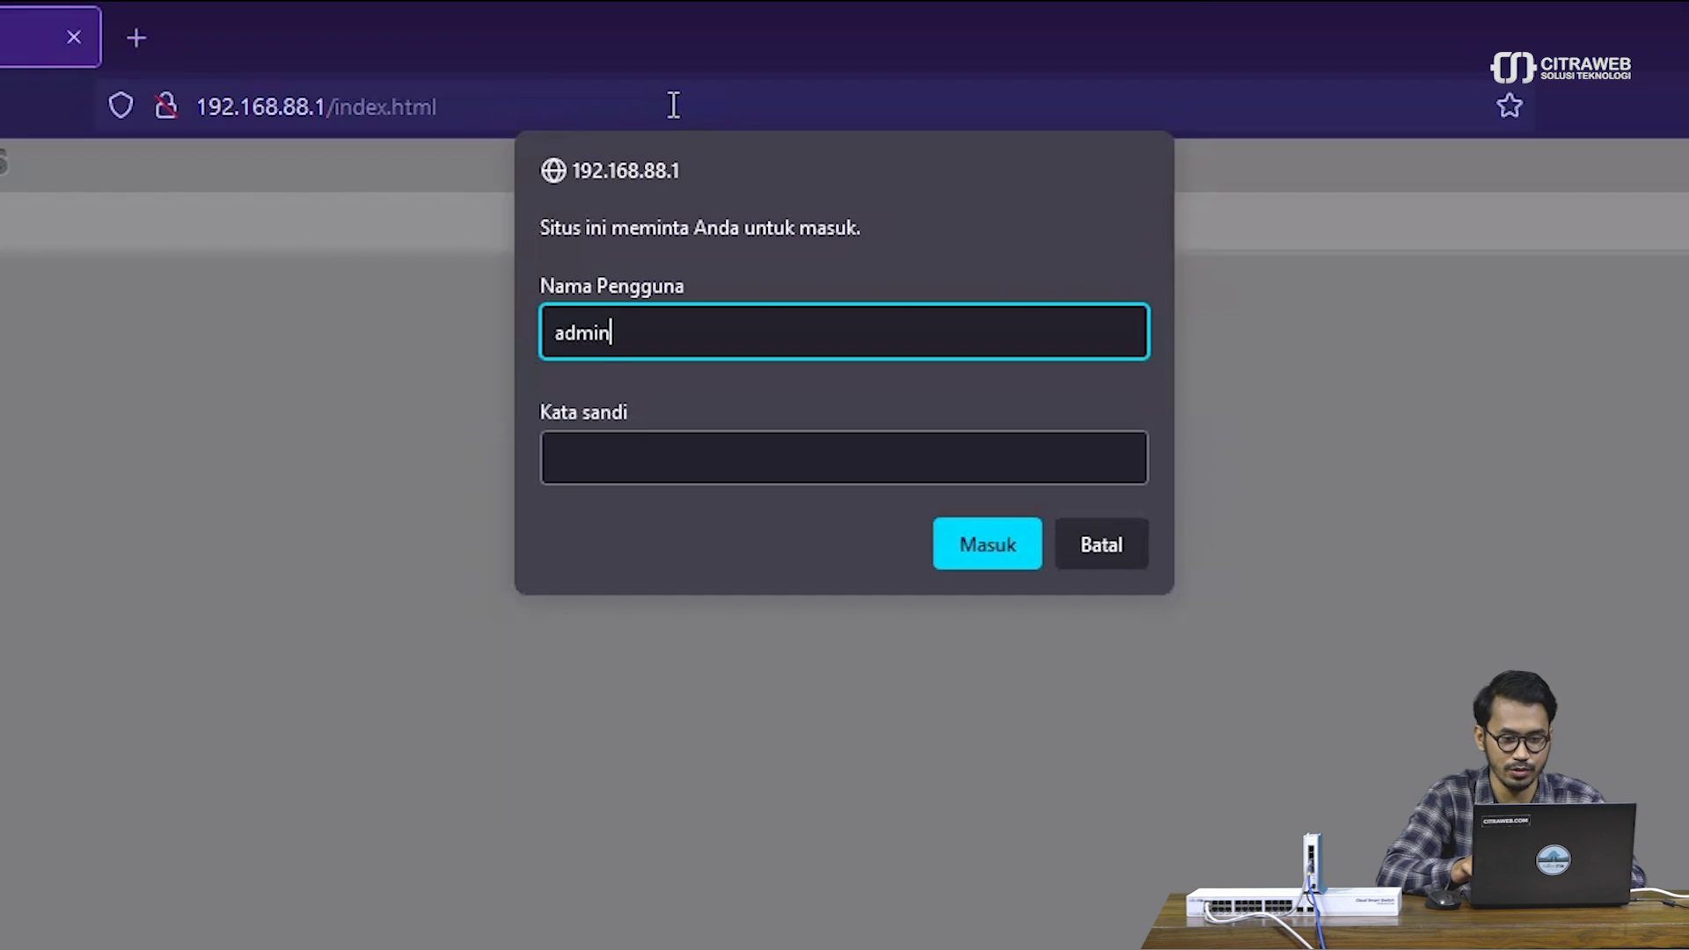
Log in to the switch at 192.168.88.1 as admin and append a new ACL rule.
{"action": "key", "text": "Return"}
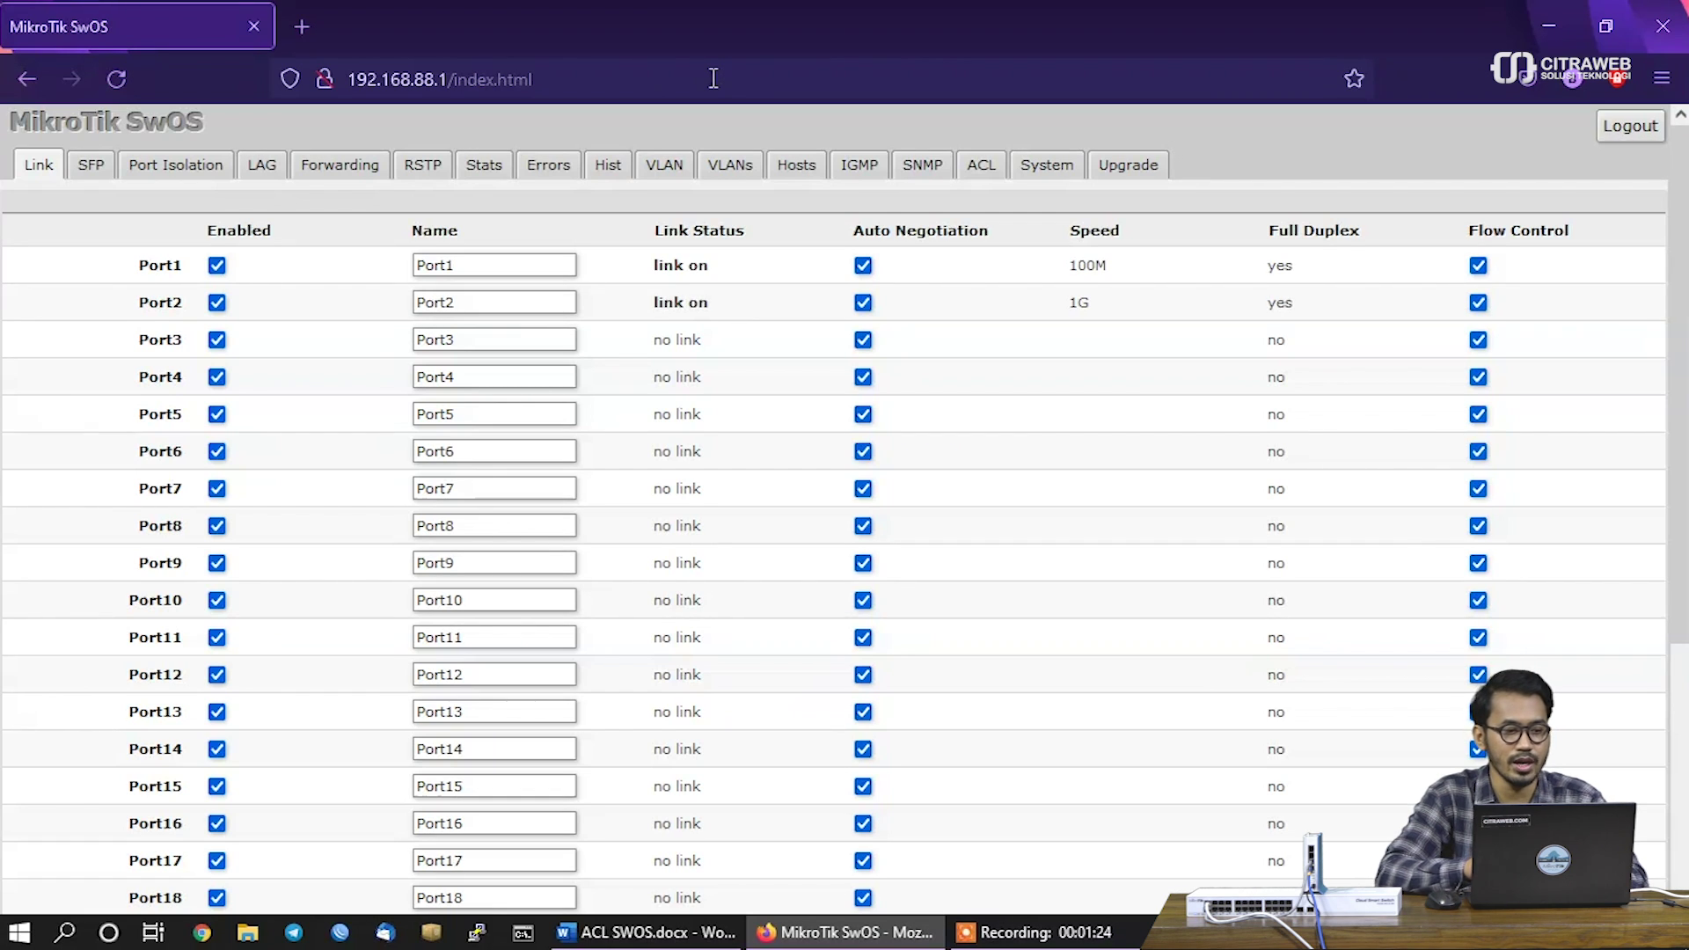
{"action": "left_click", "coordinate": [981, 172]}
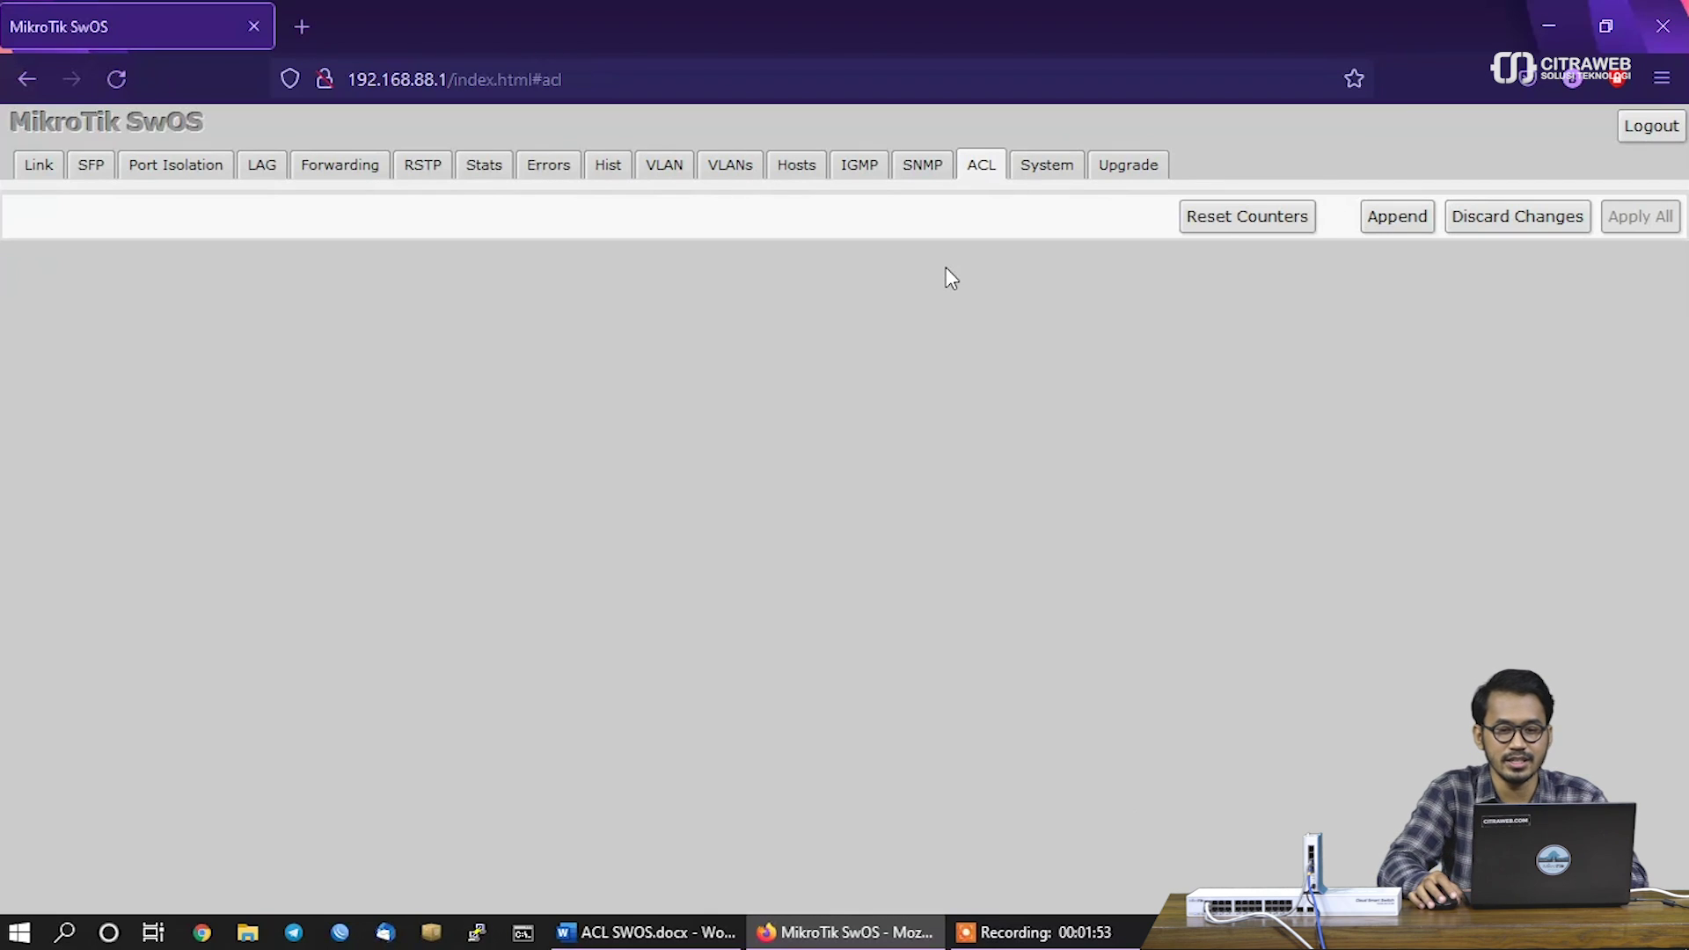
{"action": "left_click", "coordinate": [1398, 217]}
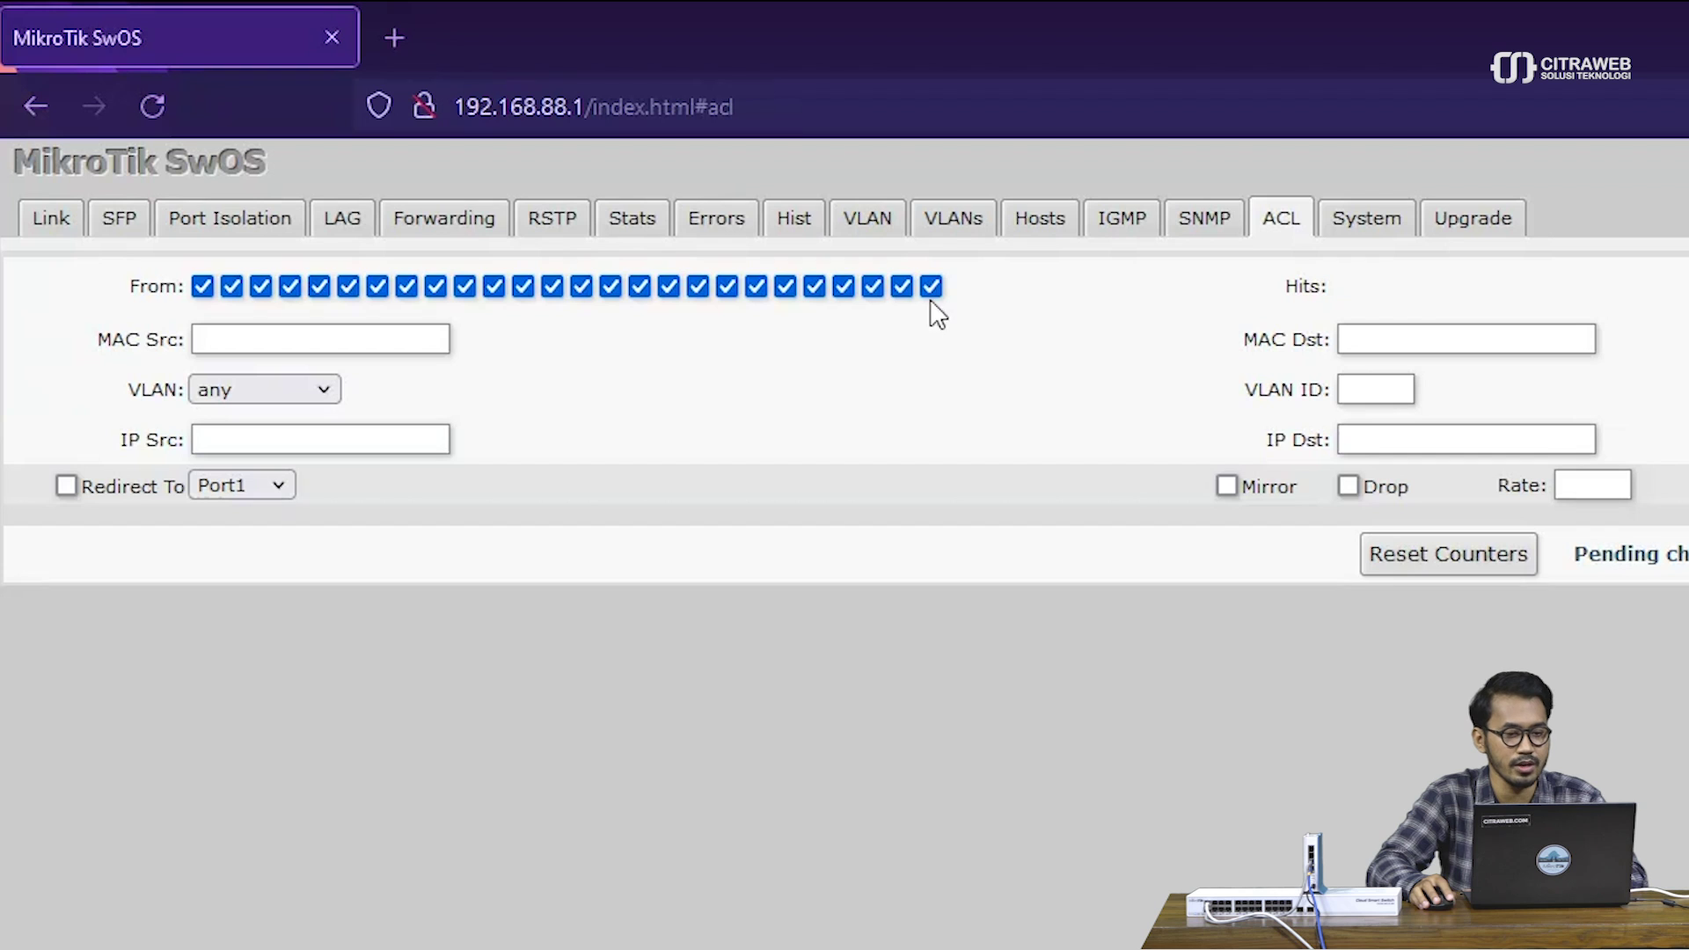
Try excluding ports 2 to 6 from the rule's source ports and include them again.
{"action": "mouse_move", "coordinate": [203, 291]}
{"action": "left_mouse_down"}
{"action": "mouse_move", "coordinate": [930, 291]}
{"action": "mouse_move", "coordinate": [238, 285]}
{"action": "left_mouse_up"}
{"action": "left_click", "coordinate": [203, 287]}
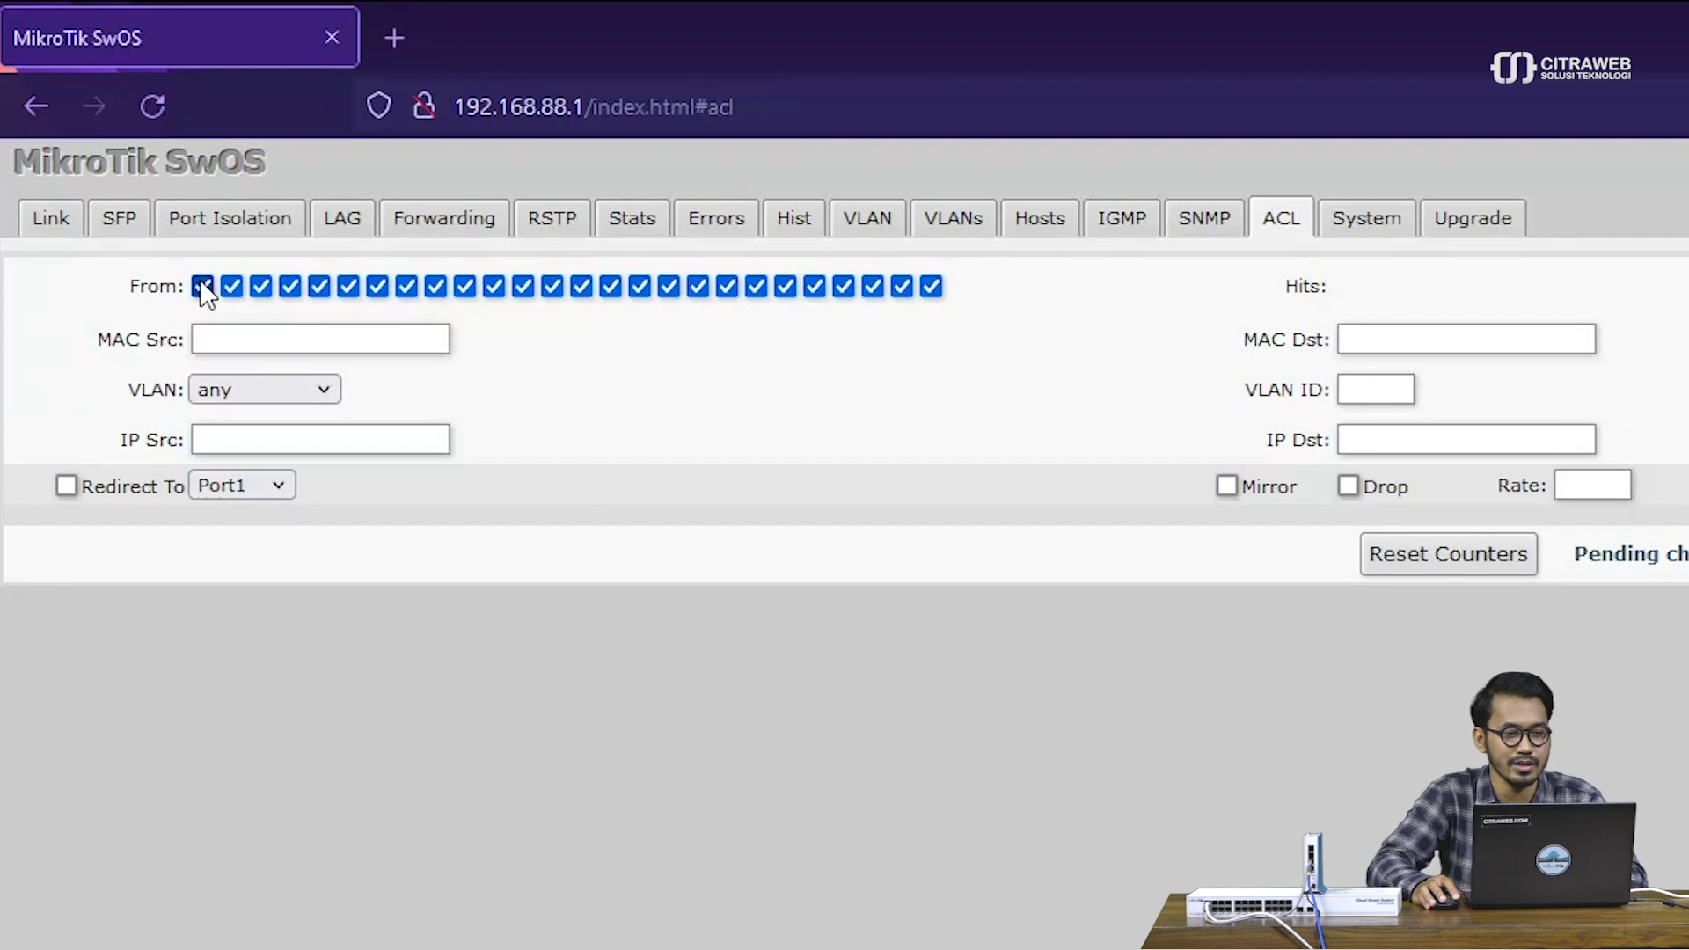
{"action": "left_click", "coordinate": [260, 287]}
{"action": "left_click", "coordinate": [289, 287]}
{"action": "left_click", "coordinate": [318, 287]}
{"action": "left_click", "coordinate": [347, 287]}
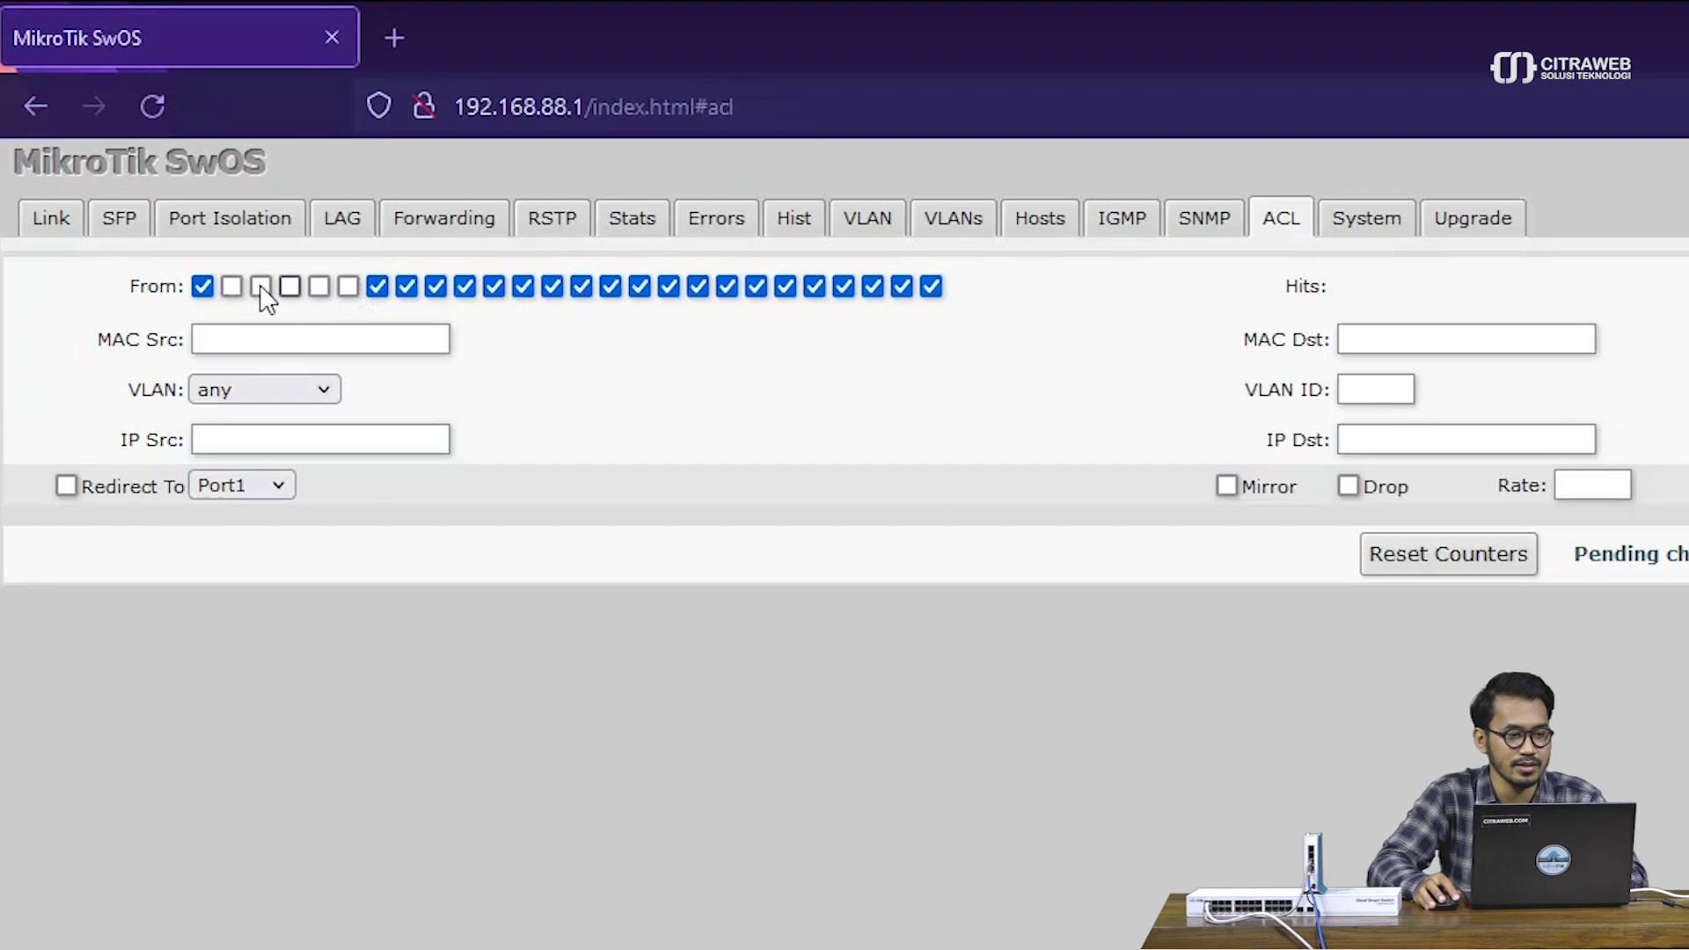
{"action": "left_click_drag", "start_coordinate": [232, 287], "coordinate": [376, 287]}
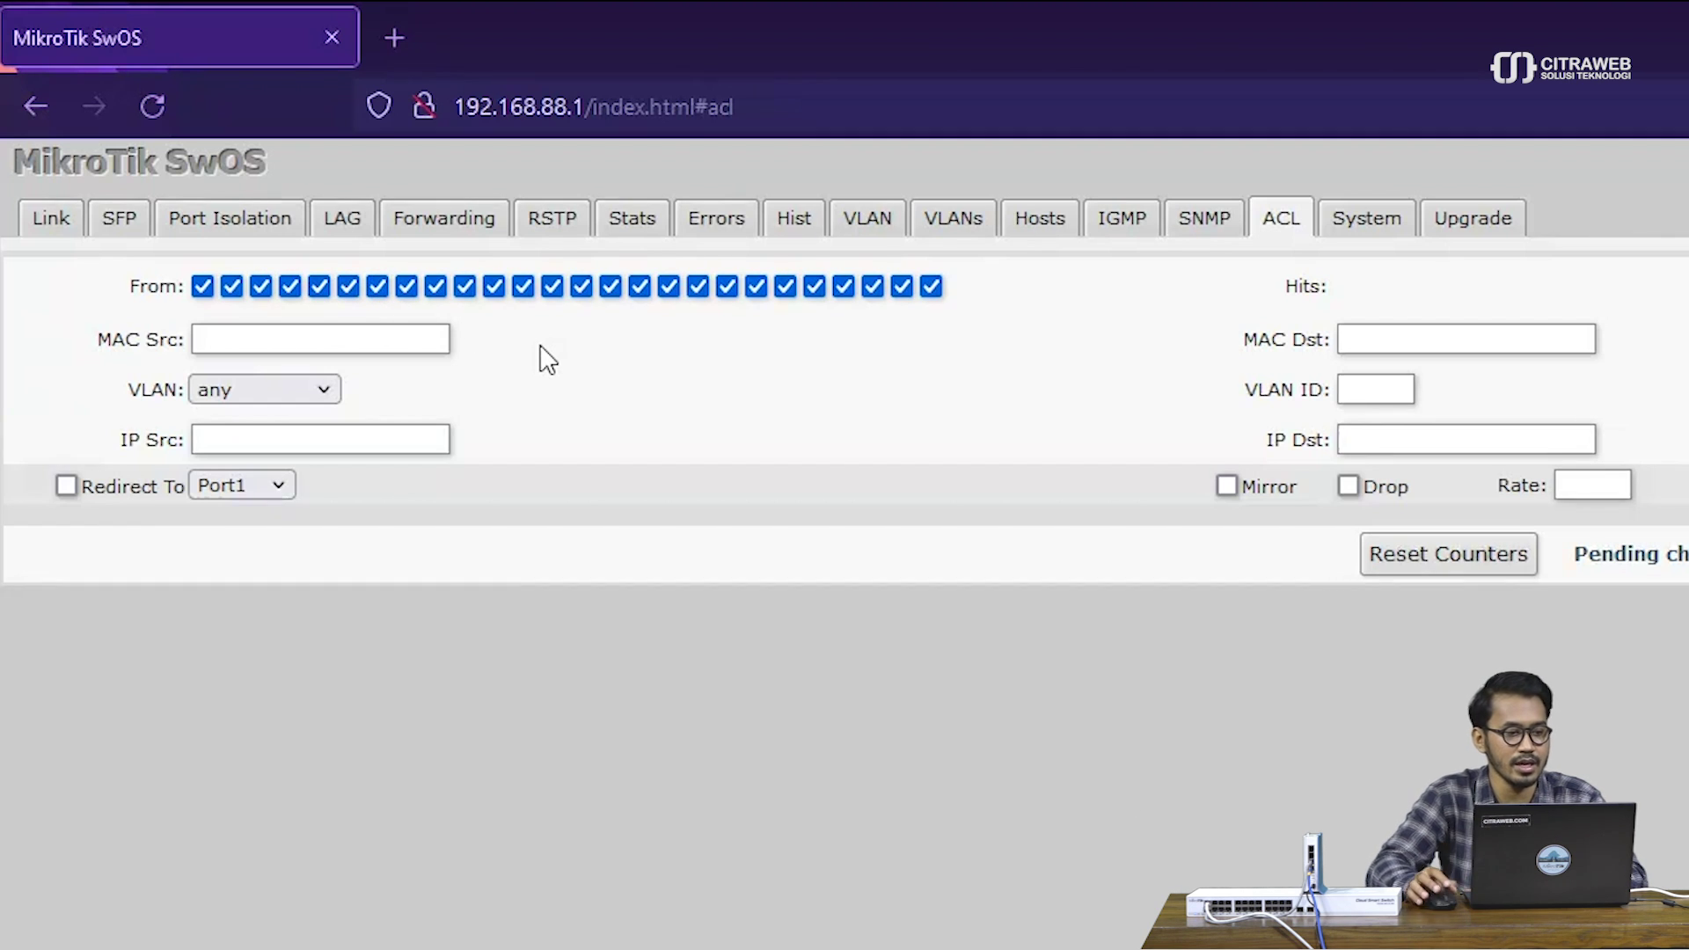
Review the rule's source MAC, VLAN options and source IP matching fields.
{"action": "left_click", "coordinate": [432, 343]}
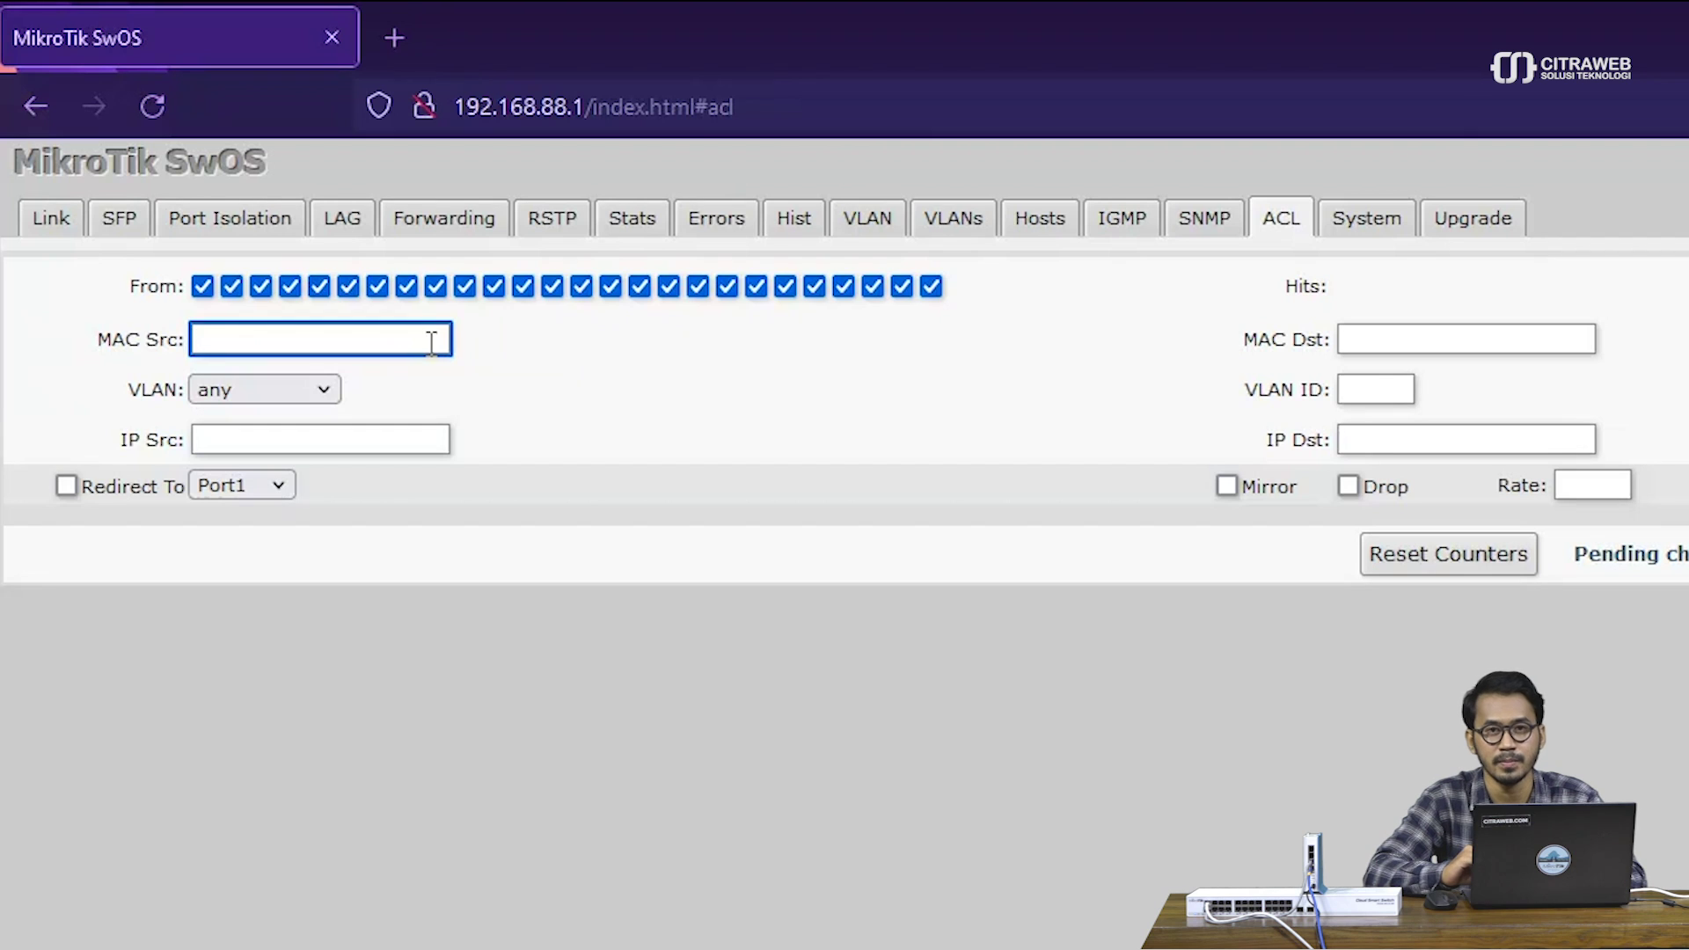
{"action": "left_click", "coordinate": [285, 395]}
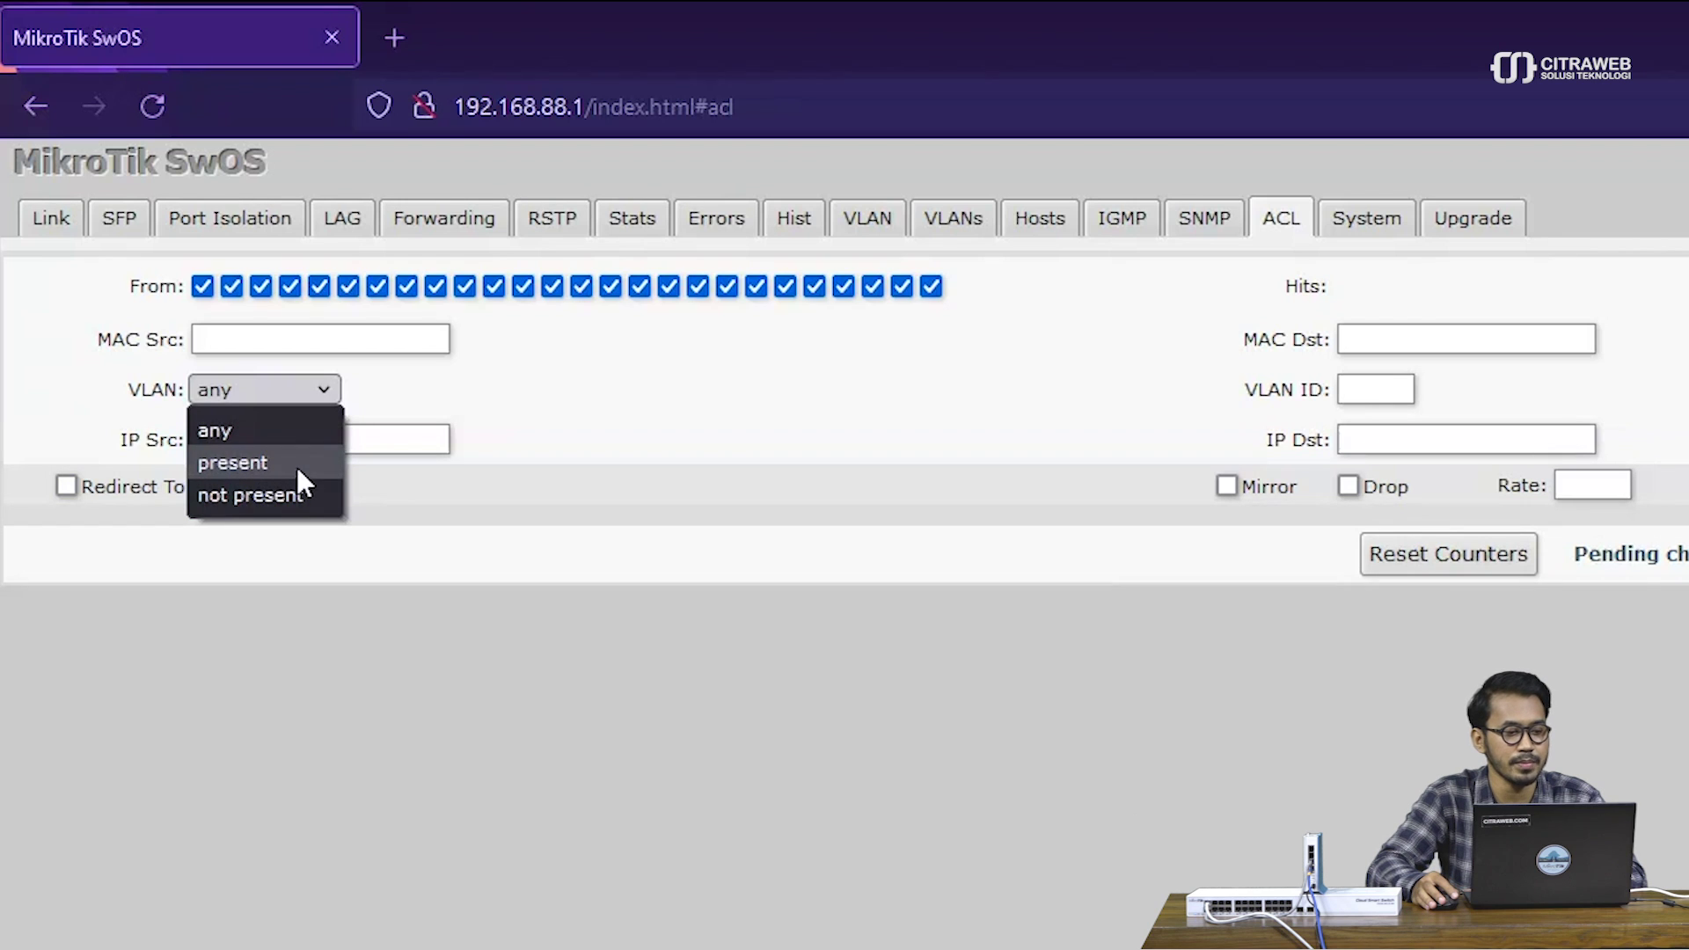
{"action": "left_click", "coordinate": [351, 577]}
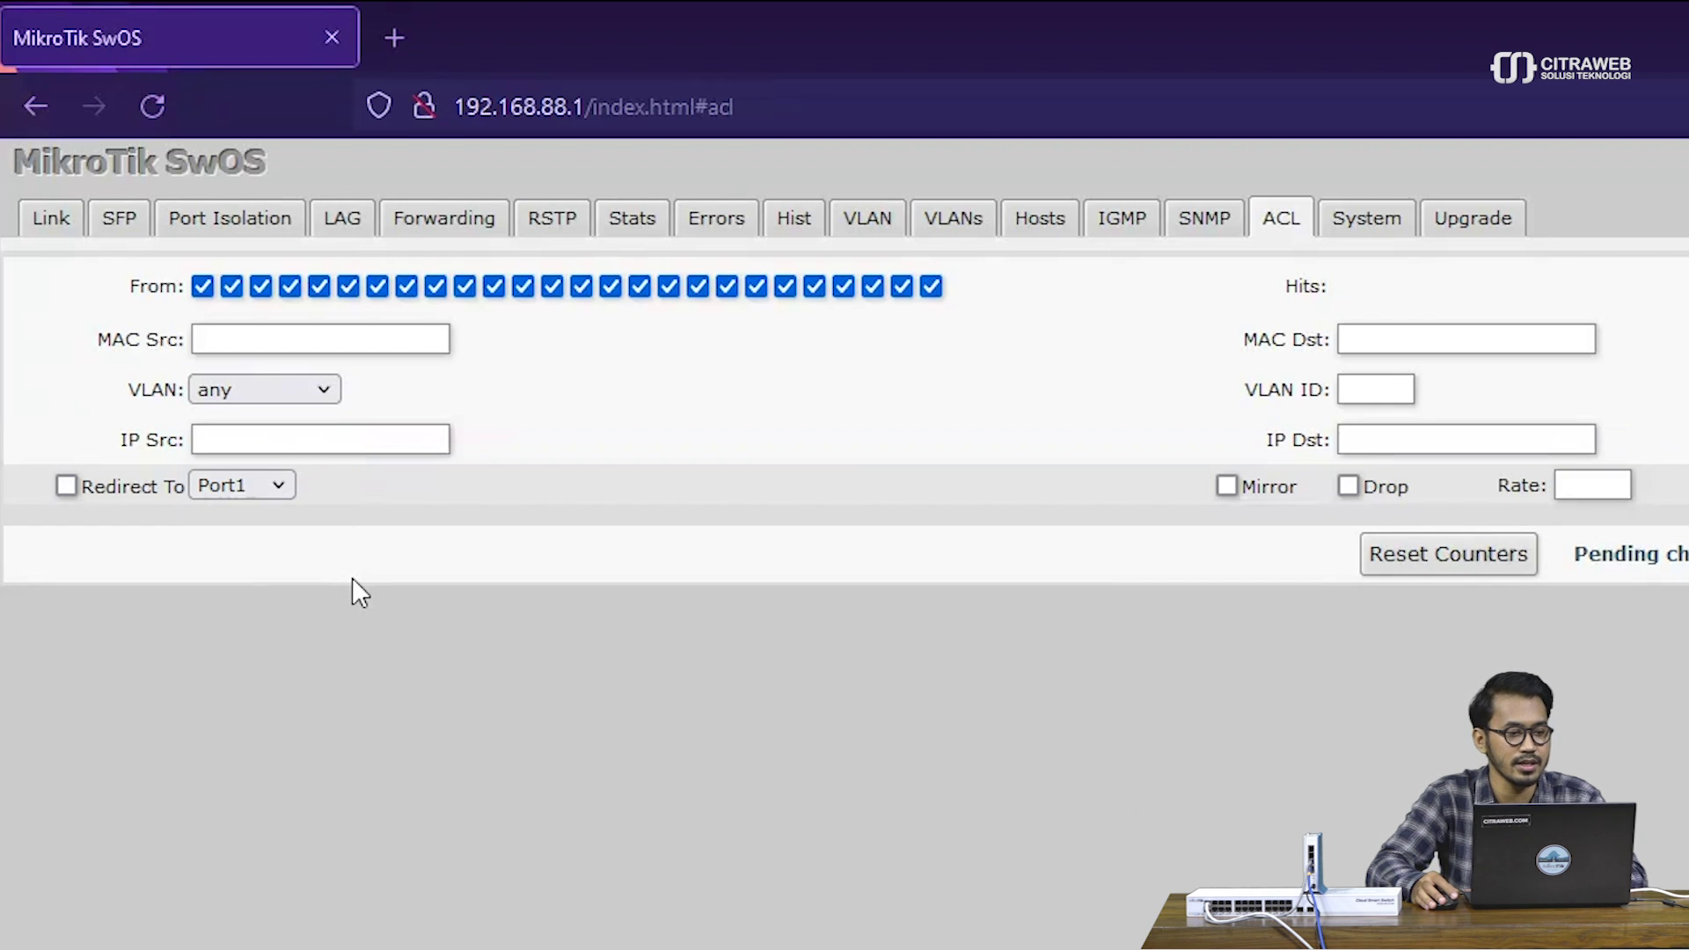
{"action": "left_click", "coordinate": [359, 435]}
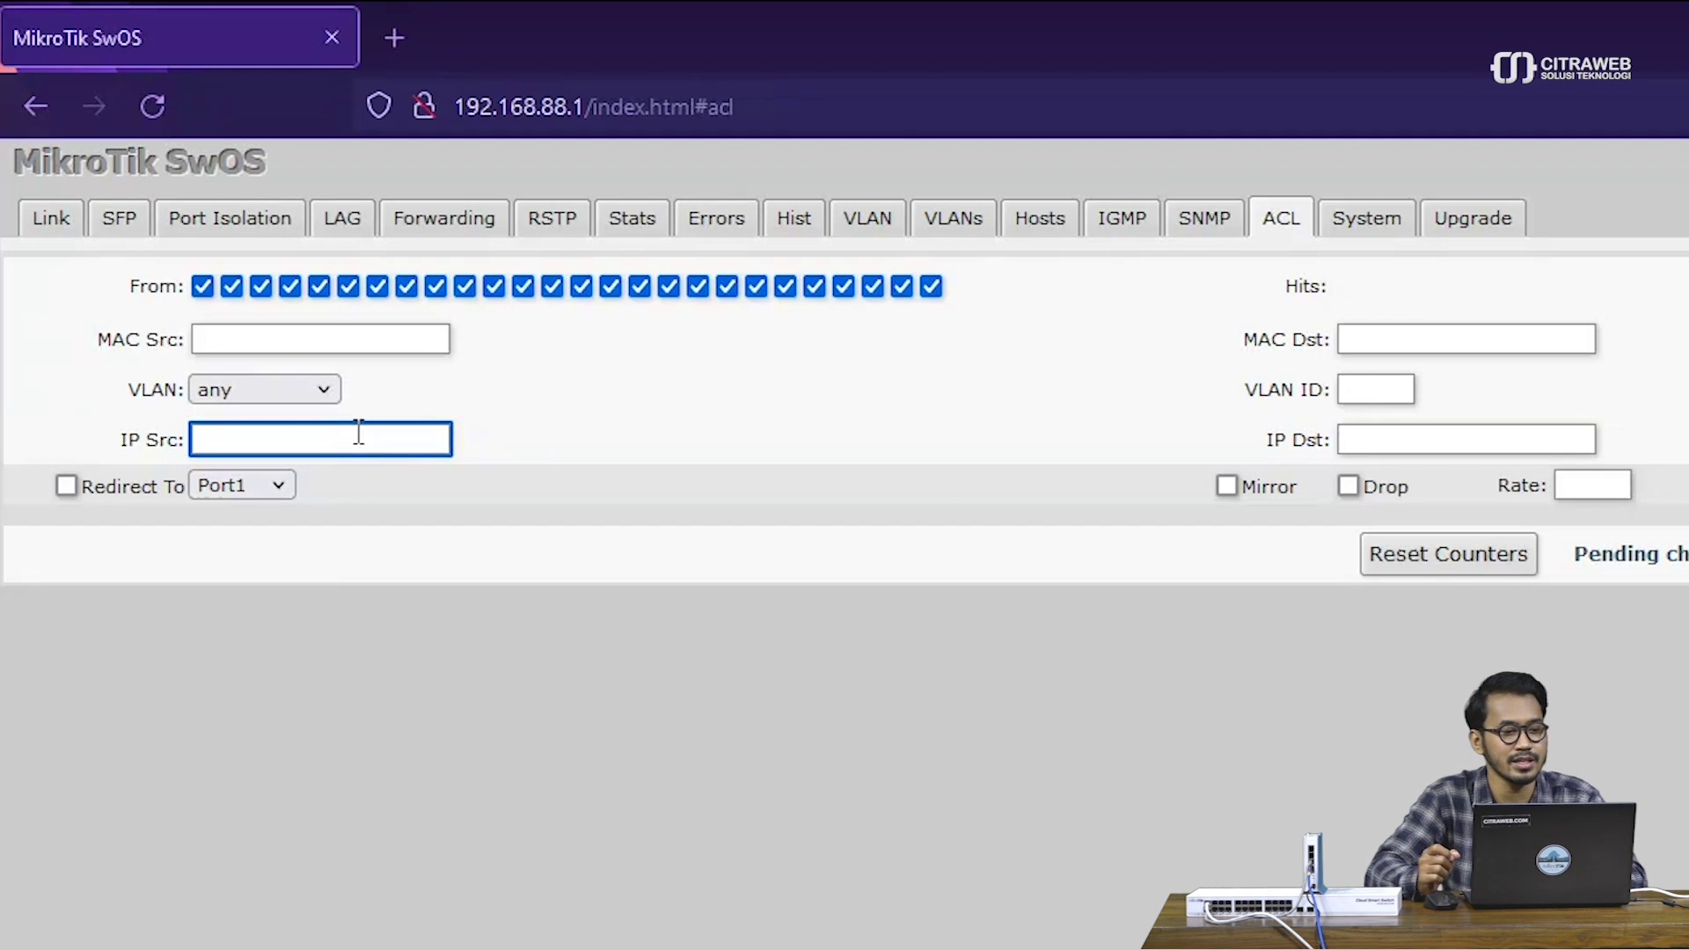
{"action": "left_click", "coordinate": [383, 341]}
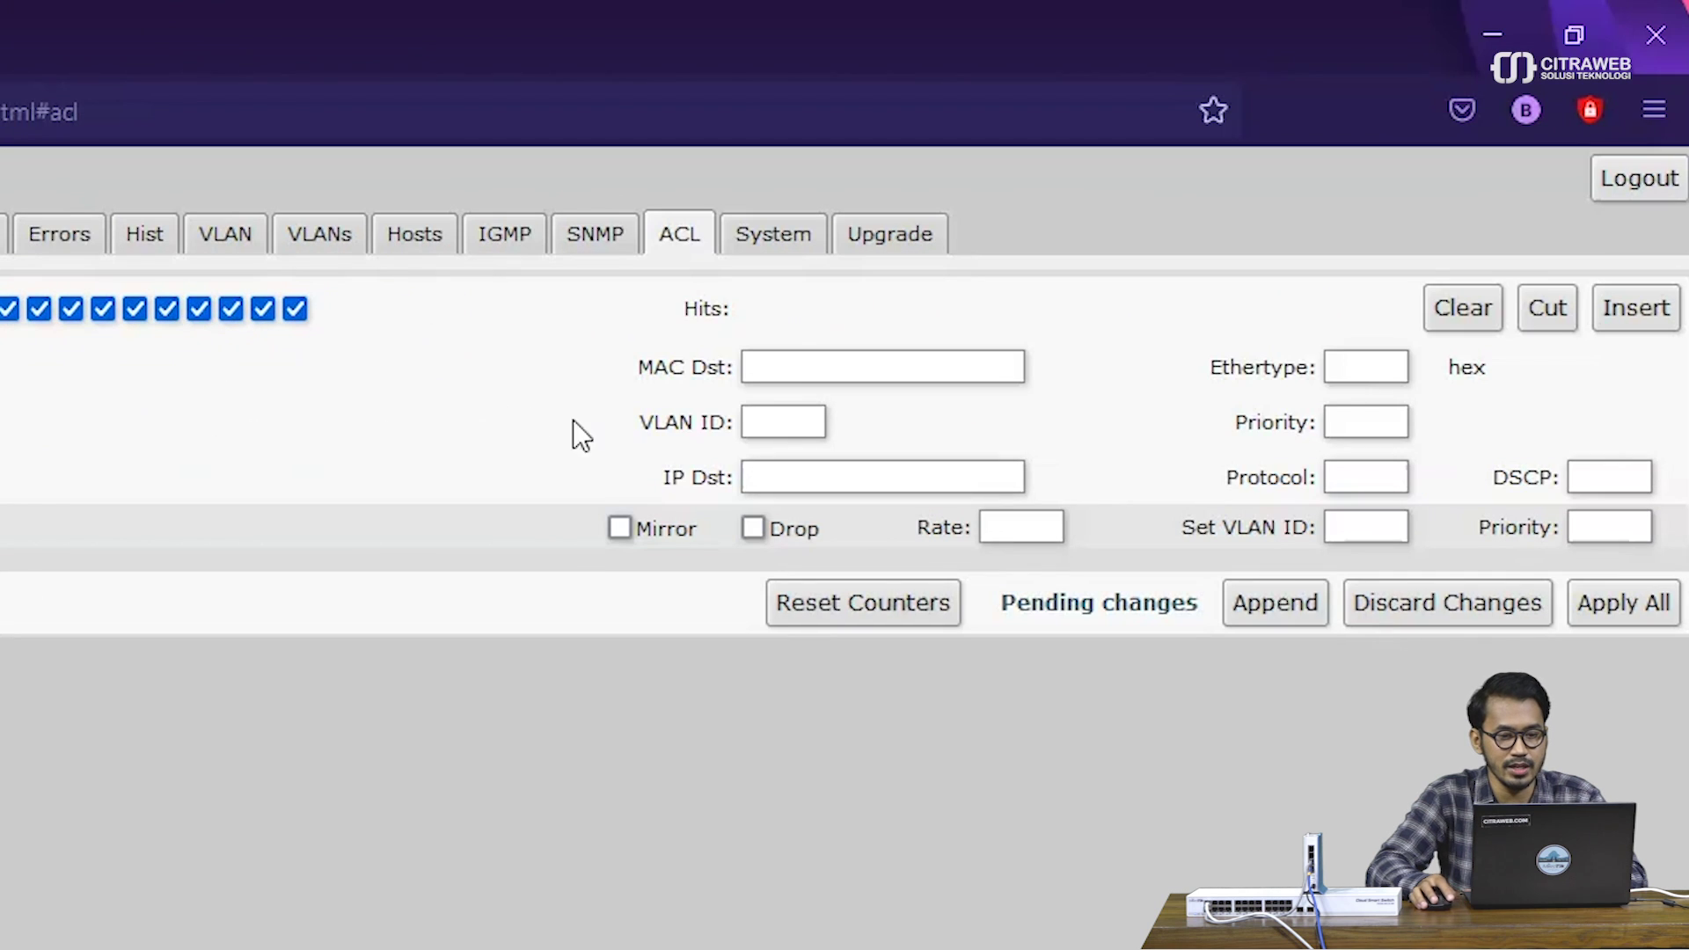
Review the rule's destination MAC, VLAN ID, destination IP, Ethertype, Priority, Protocol and DSCP matching fields.
{"action": "left_click", "coordinate": [801, 361]}
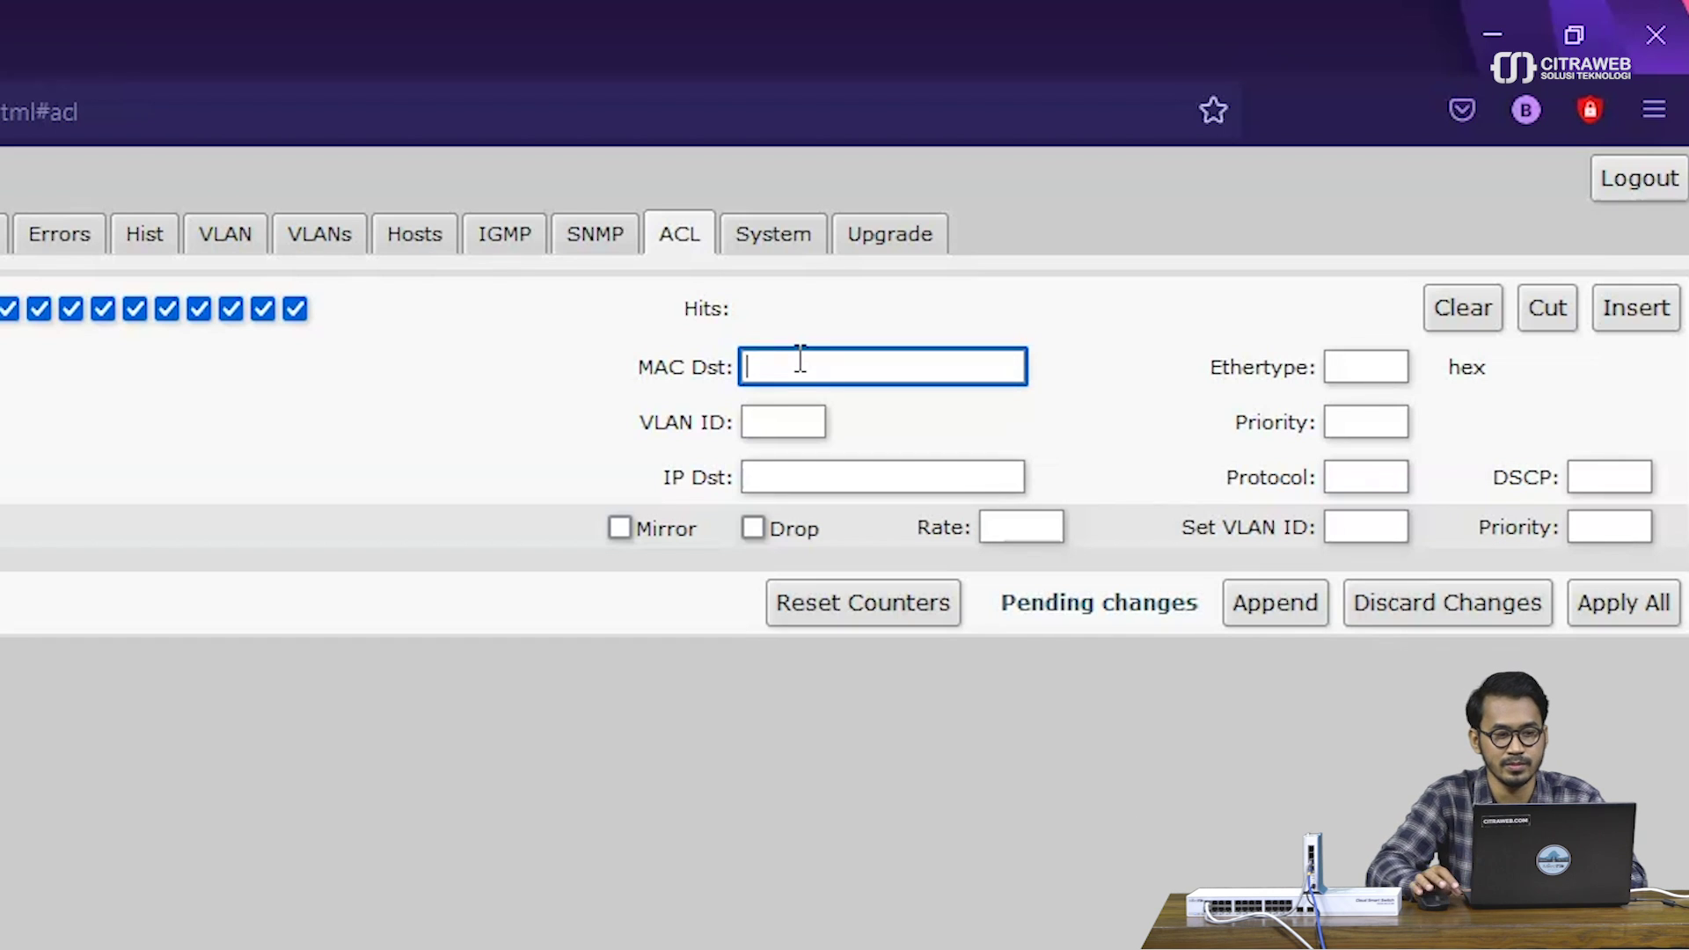
{"action": "left_click", "coordinate": [808, 415]}
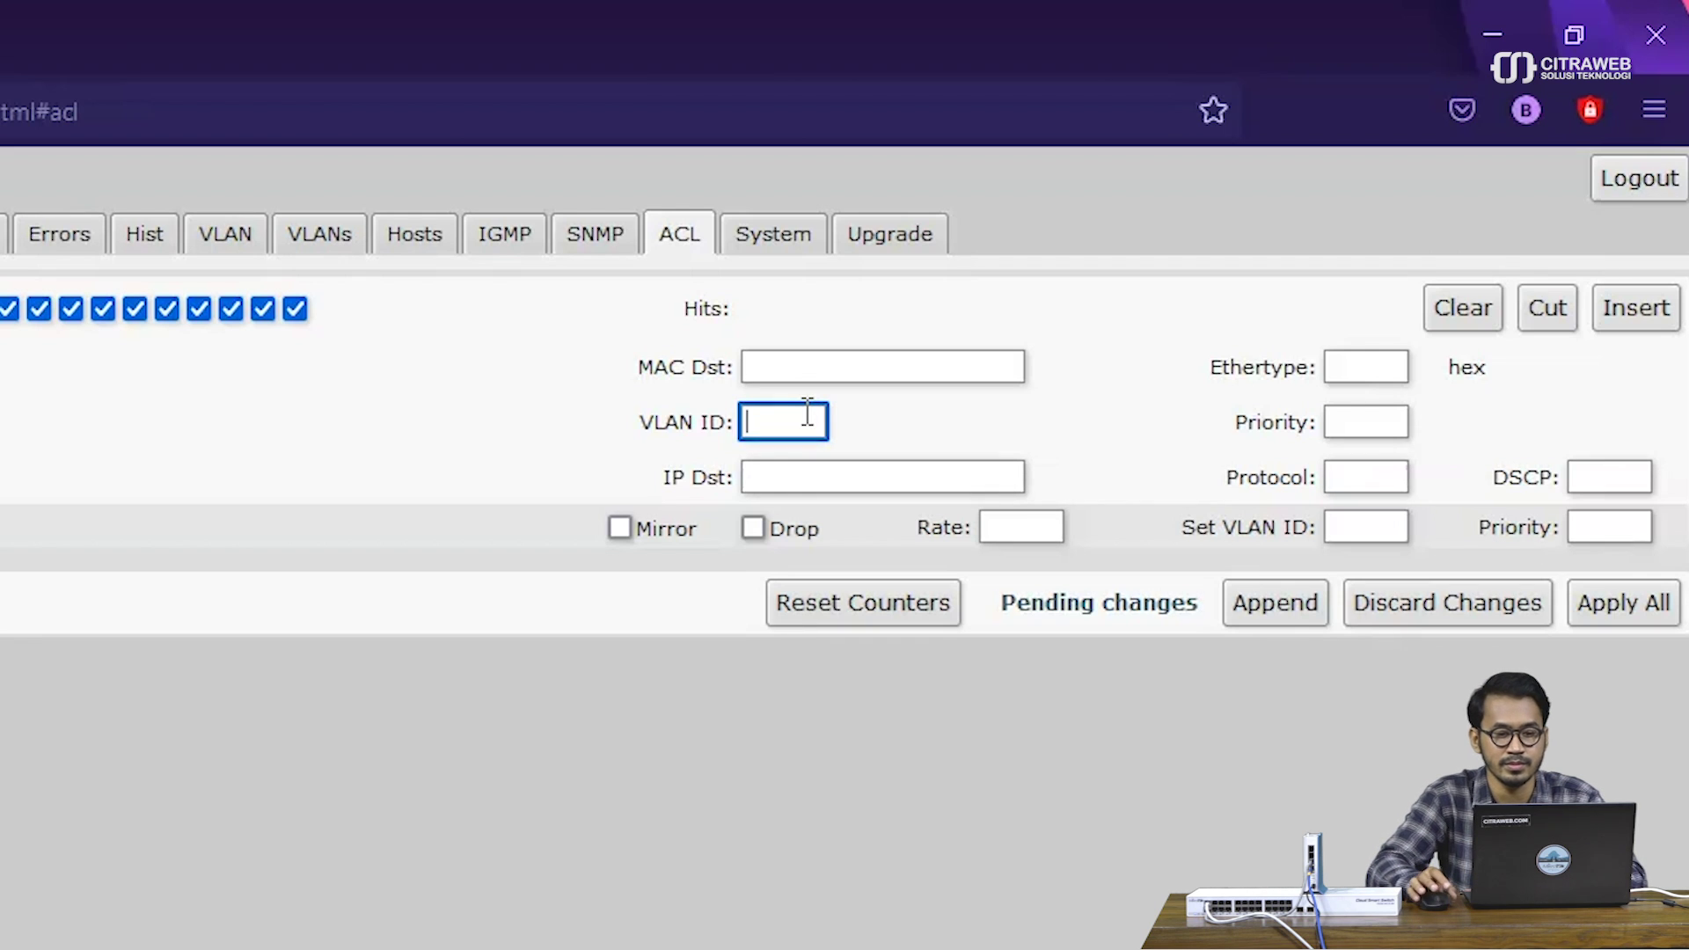
{"action": "left_click", "coordinate": [833, 476]}
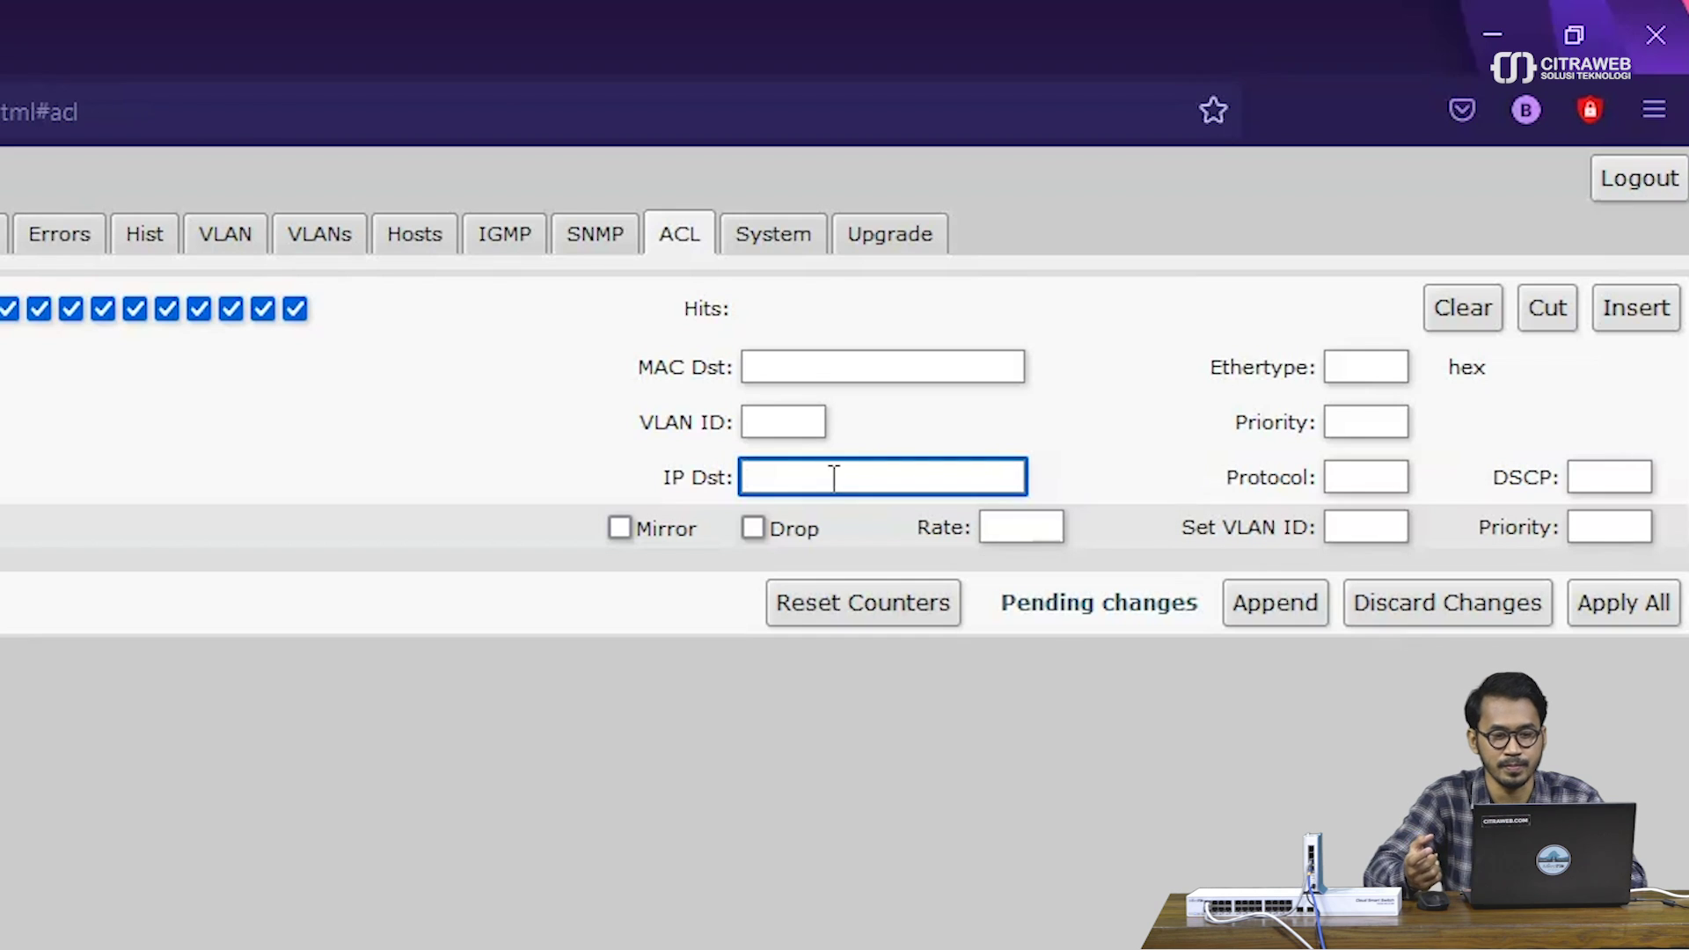
{"action": "left_click", "coordinate": [1137, 473]}
{"action": "left_click", "coordinate": [1353, 368]}
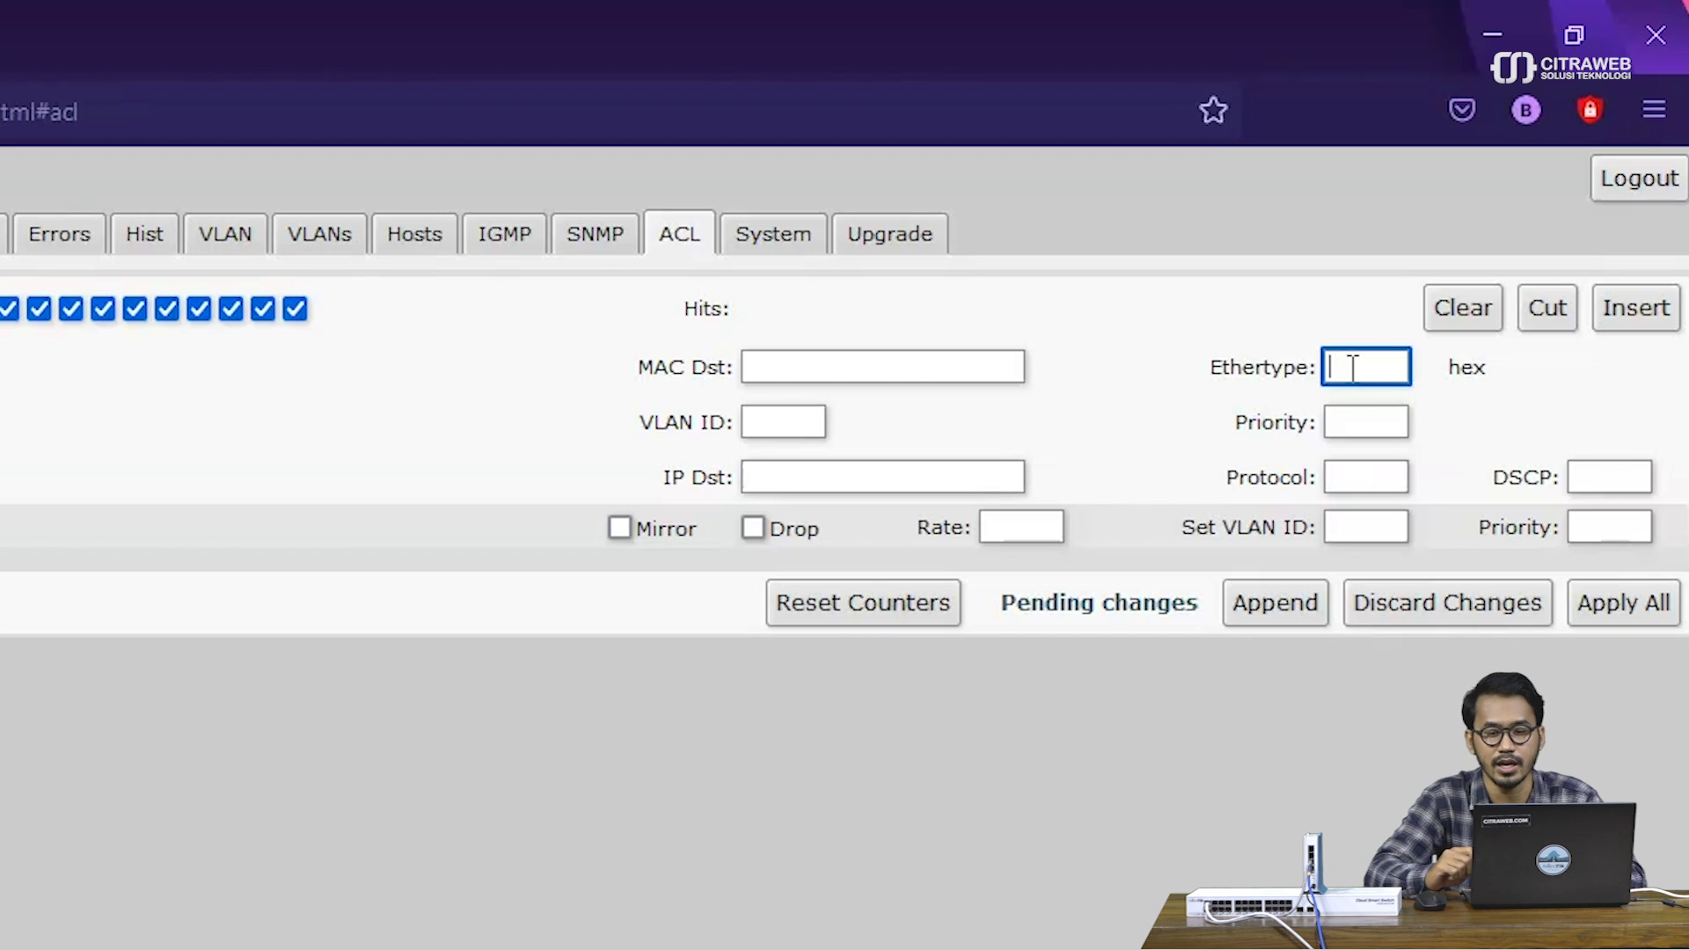
{"action": "double_click", "coordinate": [1467, 368]}
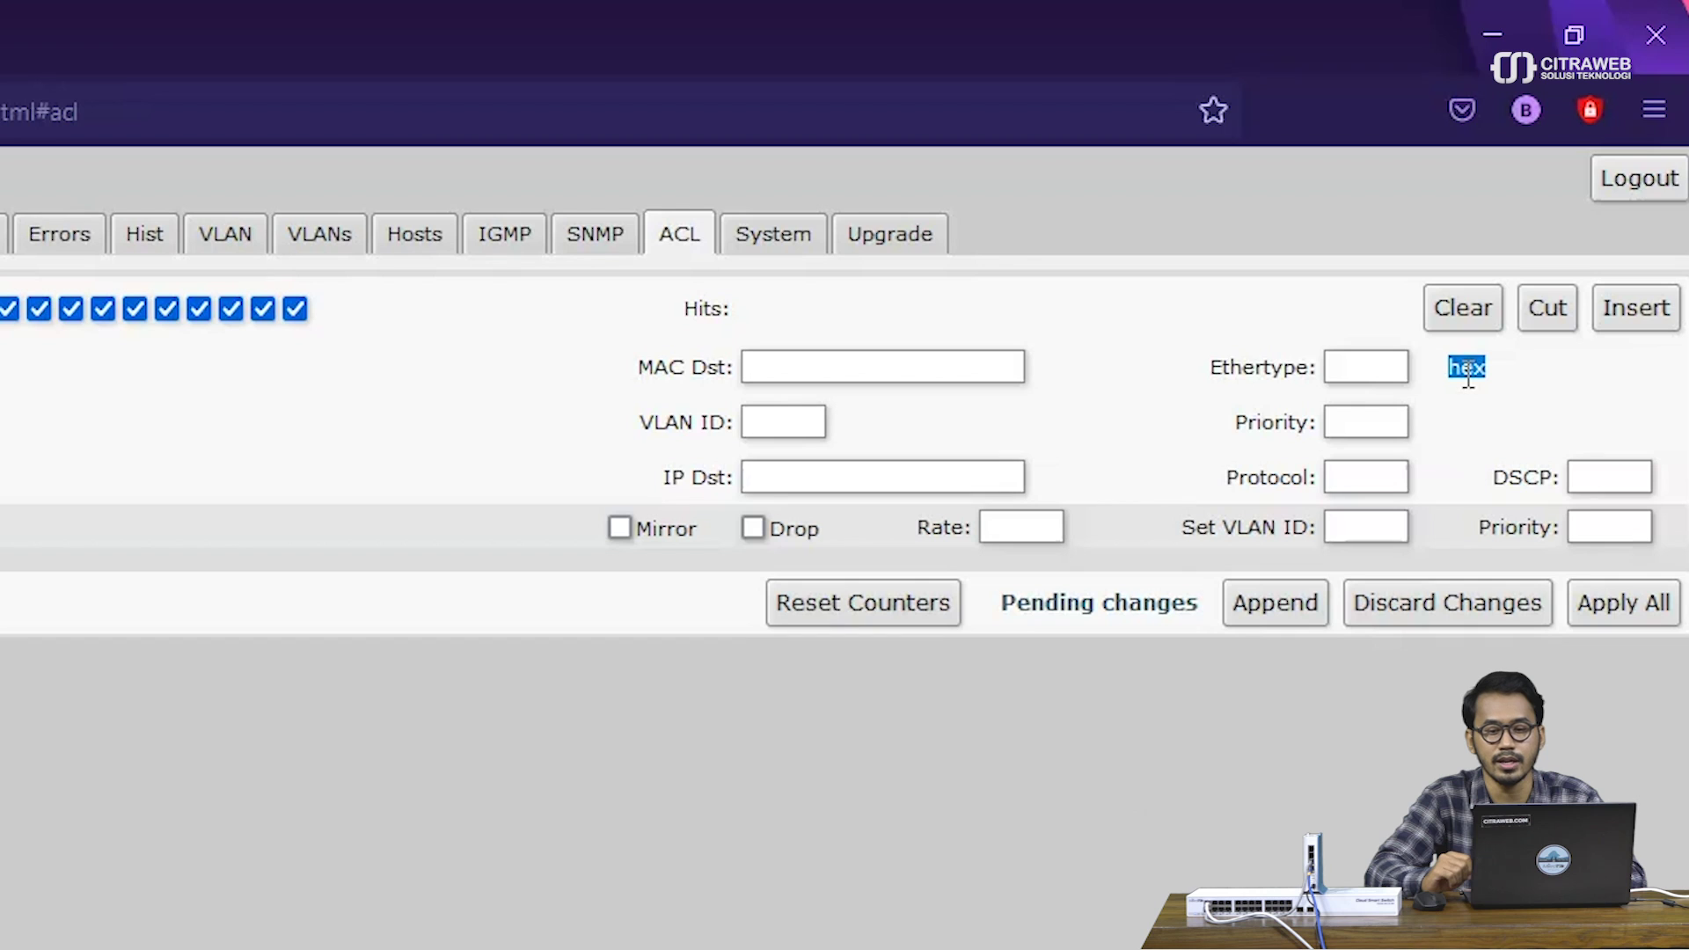
{"action": "left_click", "coordinate": [1391, 420]}
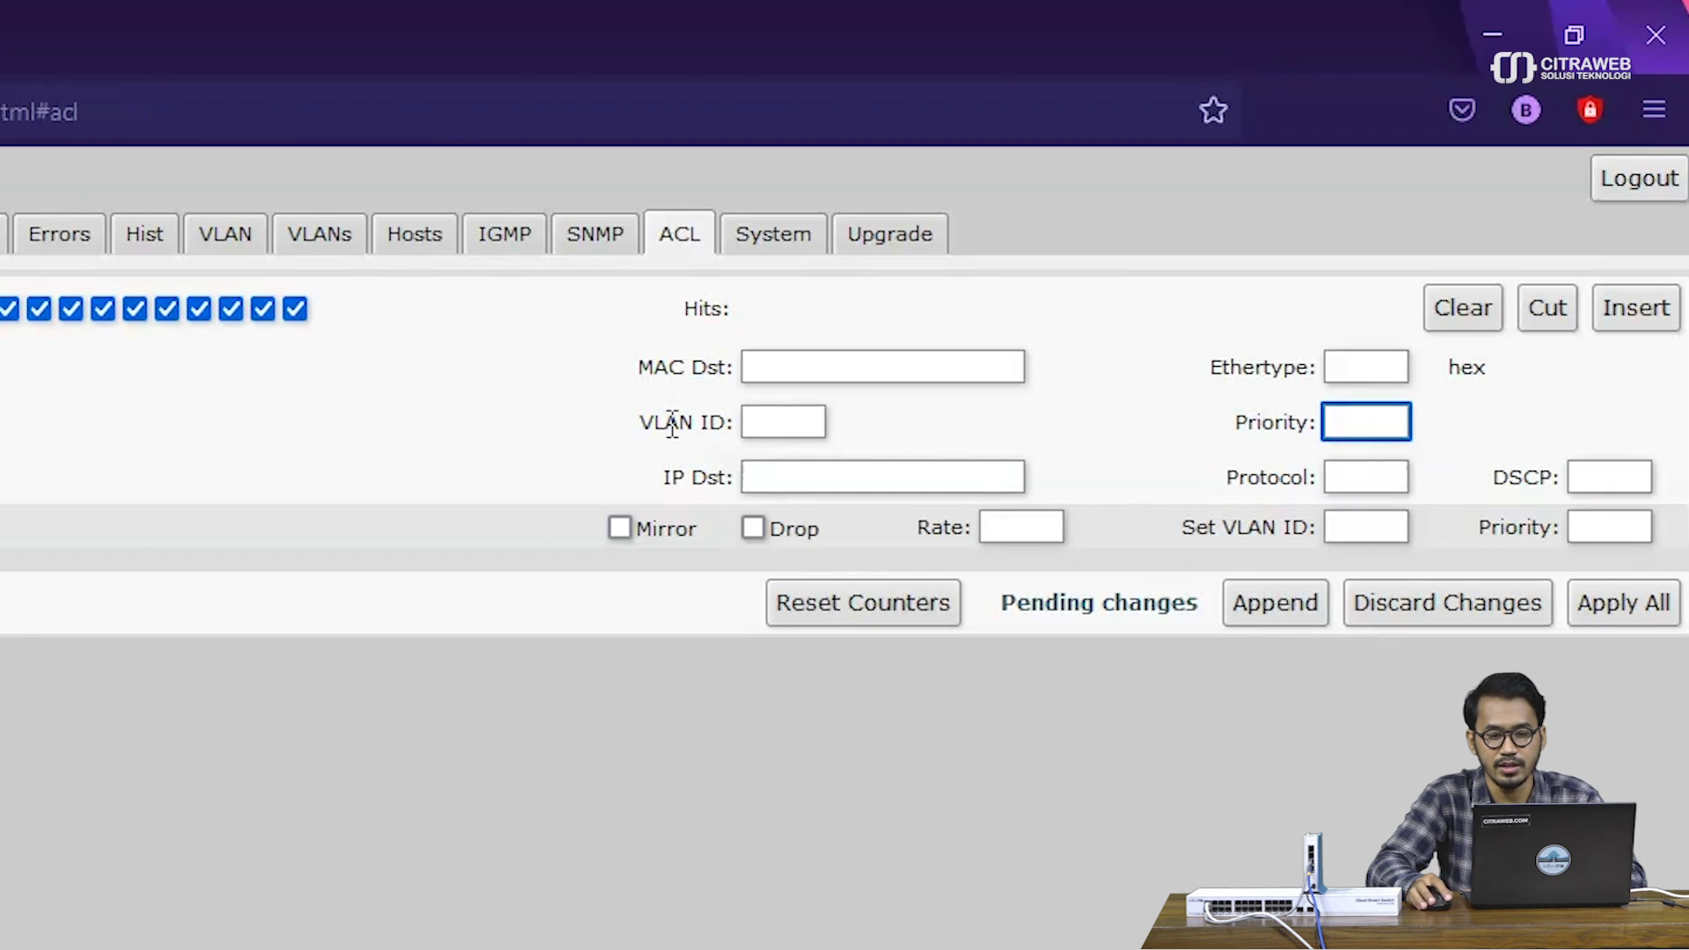
{"action": "left_click", "coordinate": [1367, 475]}
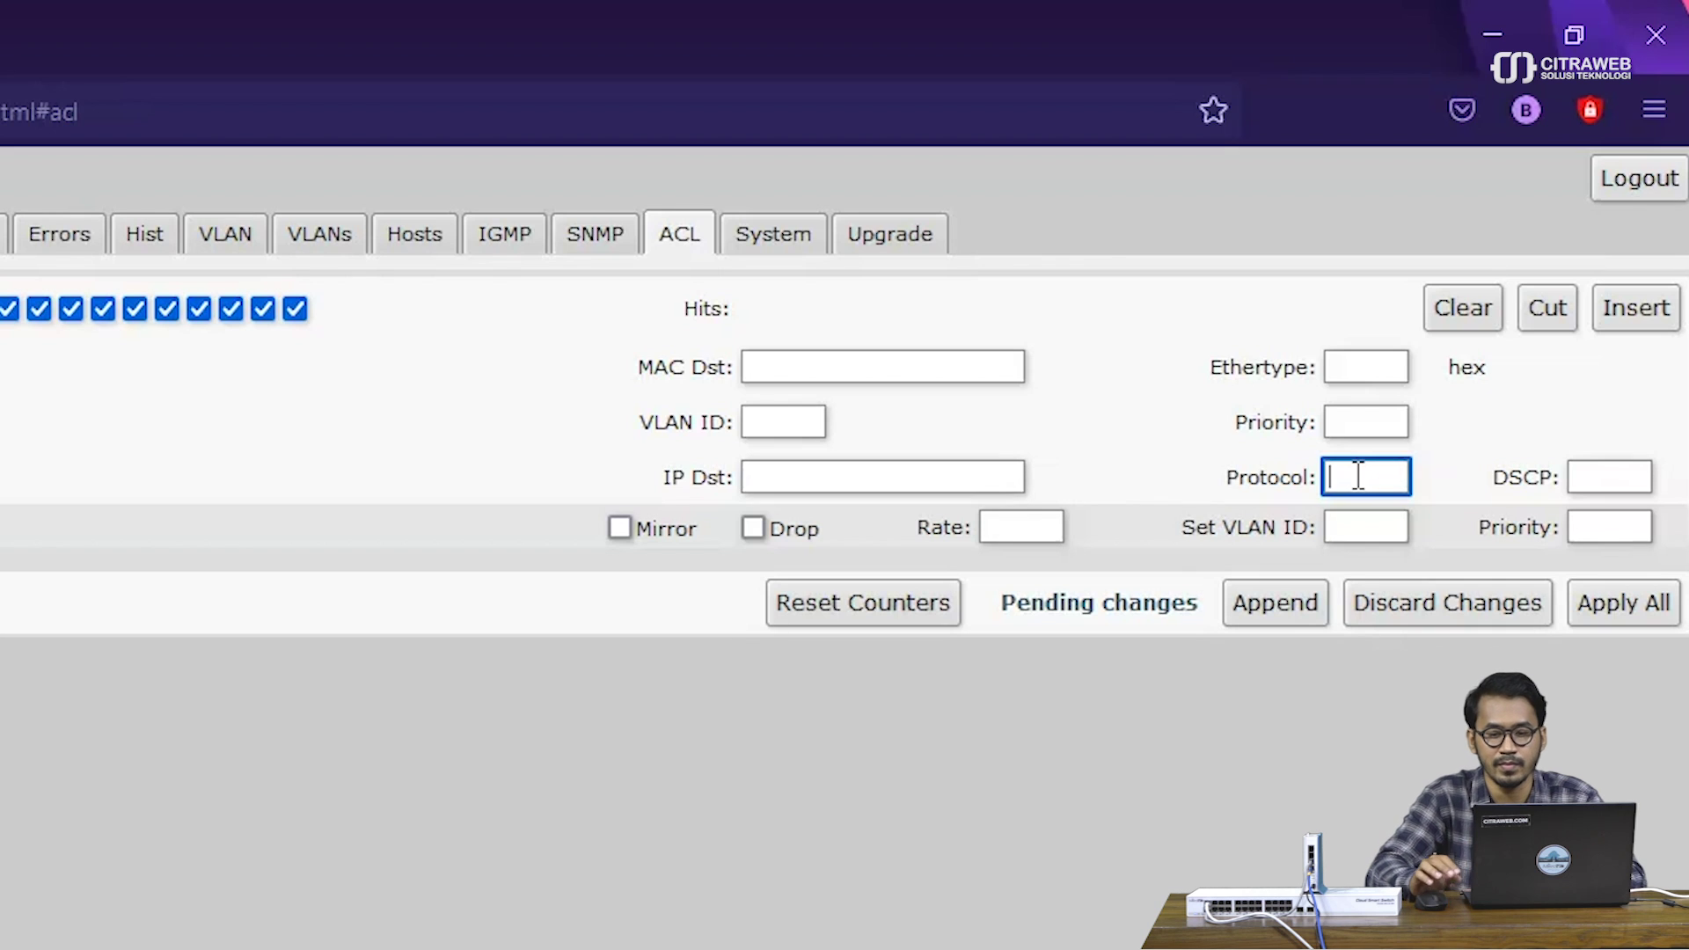
{"action": "left_click", "coordinate": [1599, 478]}
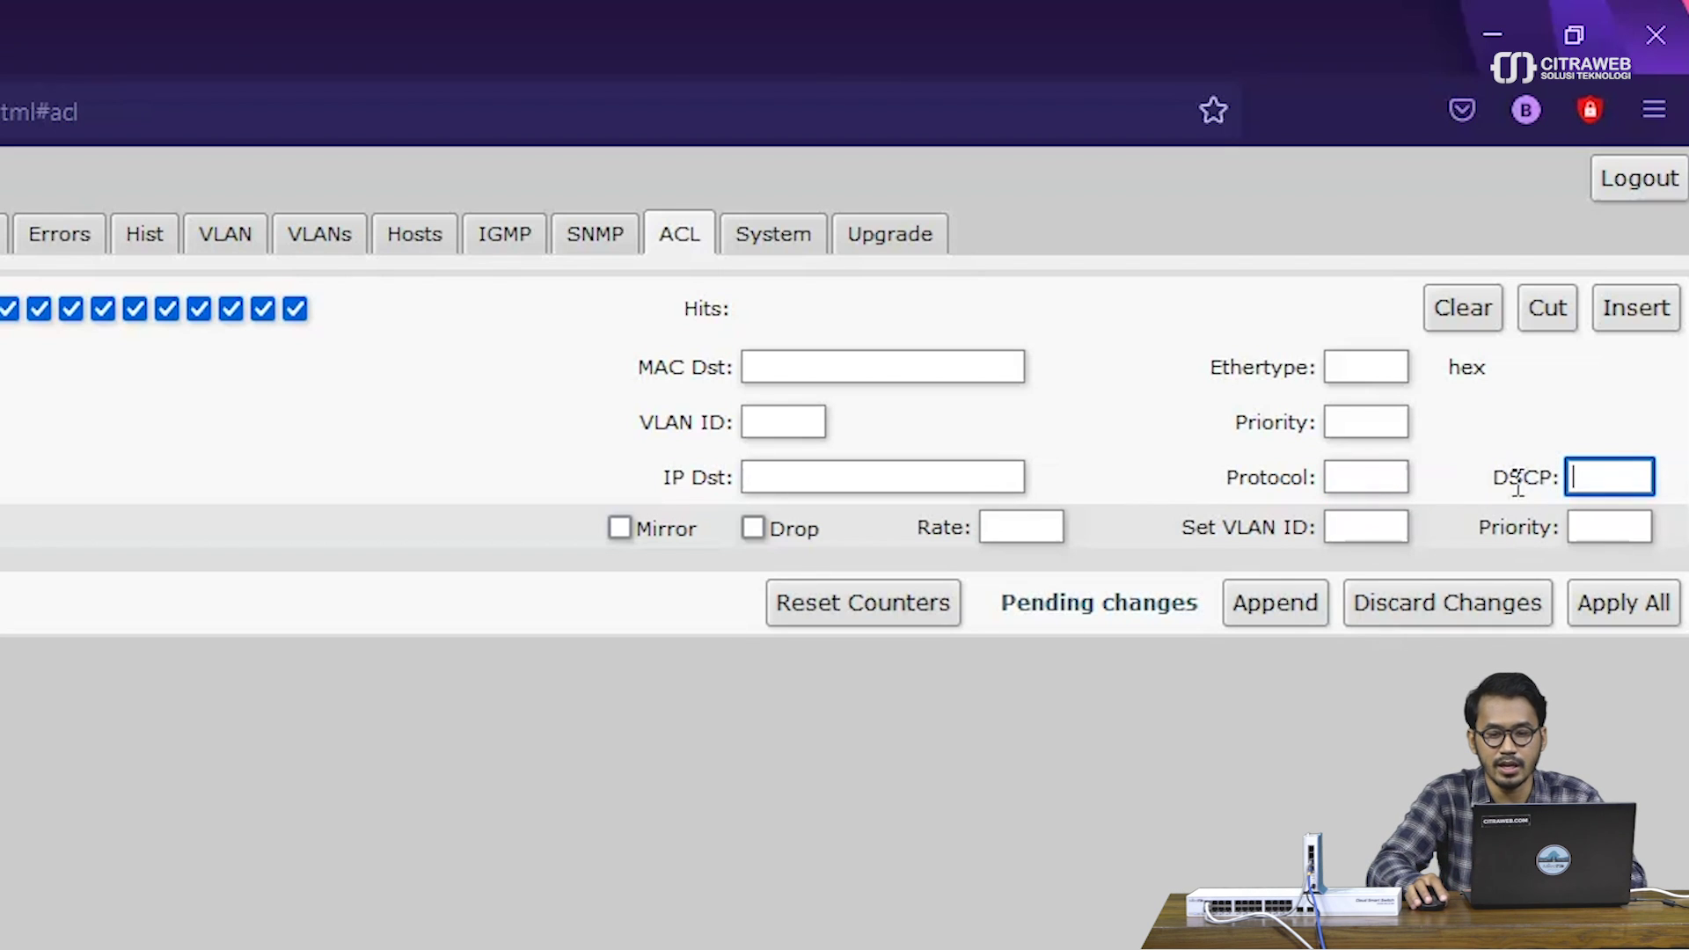
Enable redirection of the rule's matching traffic to Port2.
{"action": "left_click", "coordinate": [208, 700]}
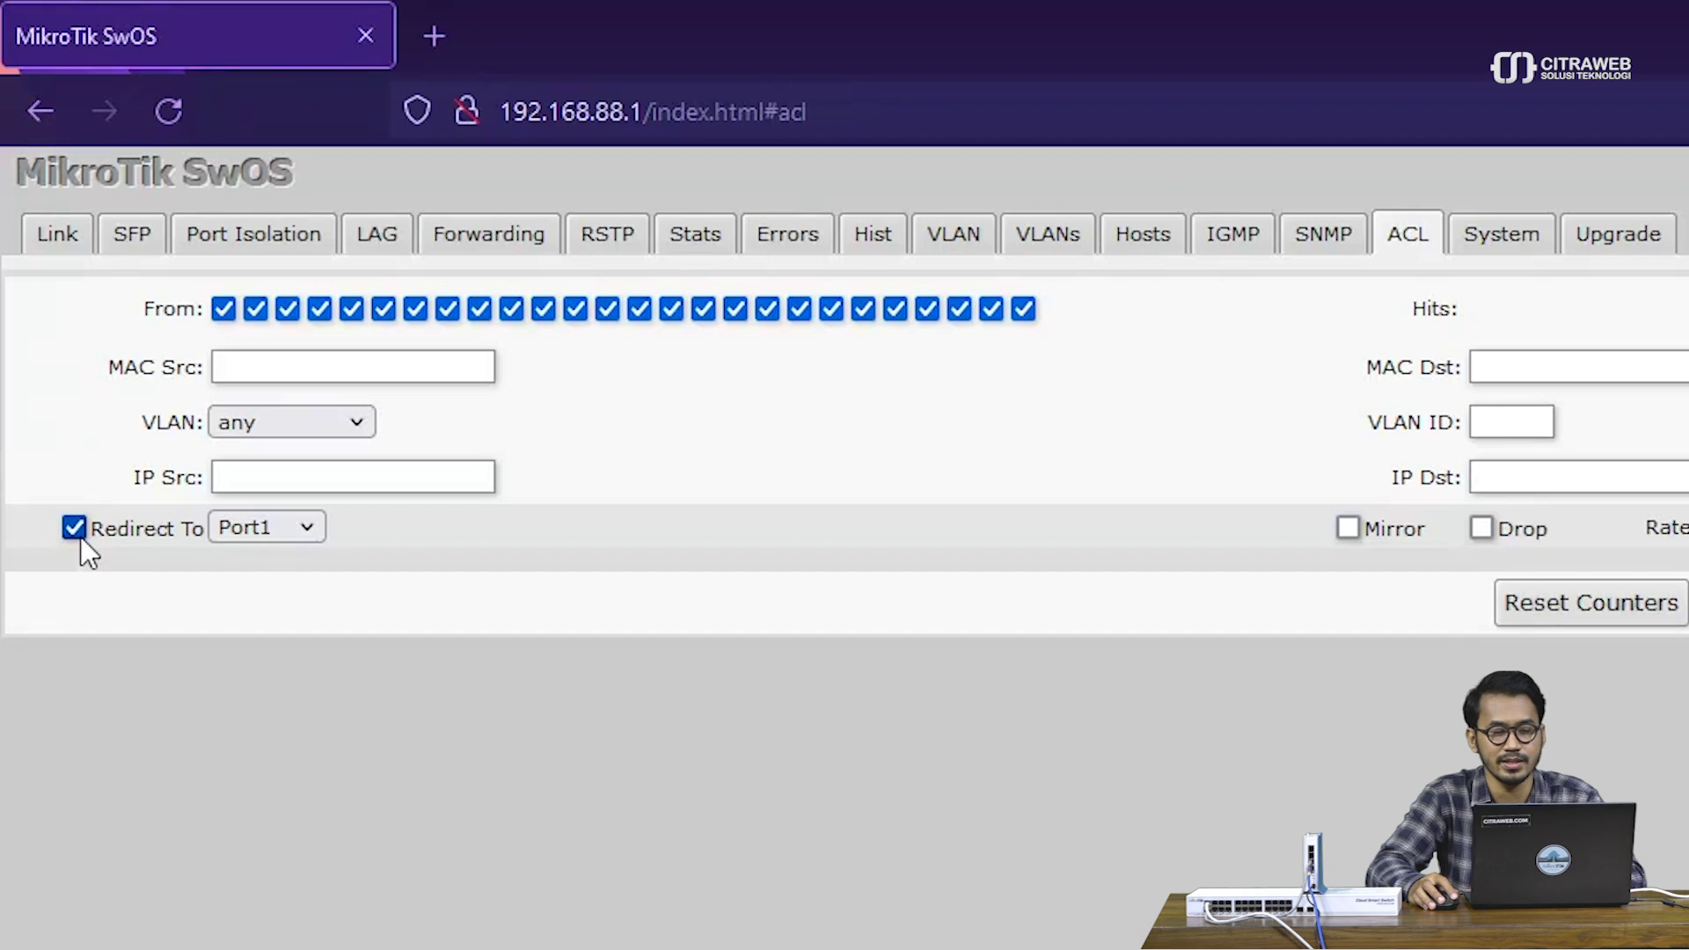
{"action": "left_click", "coordinate": [220, 528]}
{"action": "left_click", "coordinate": [237, 603]}
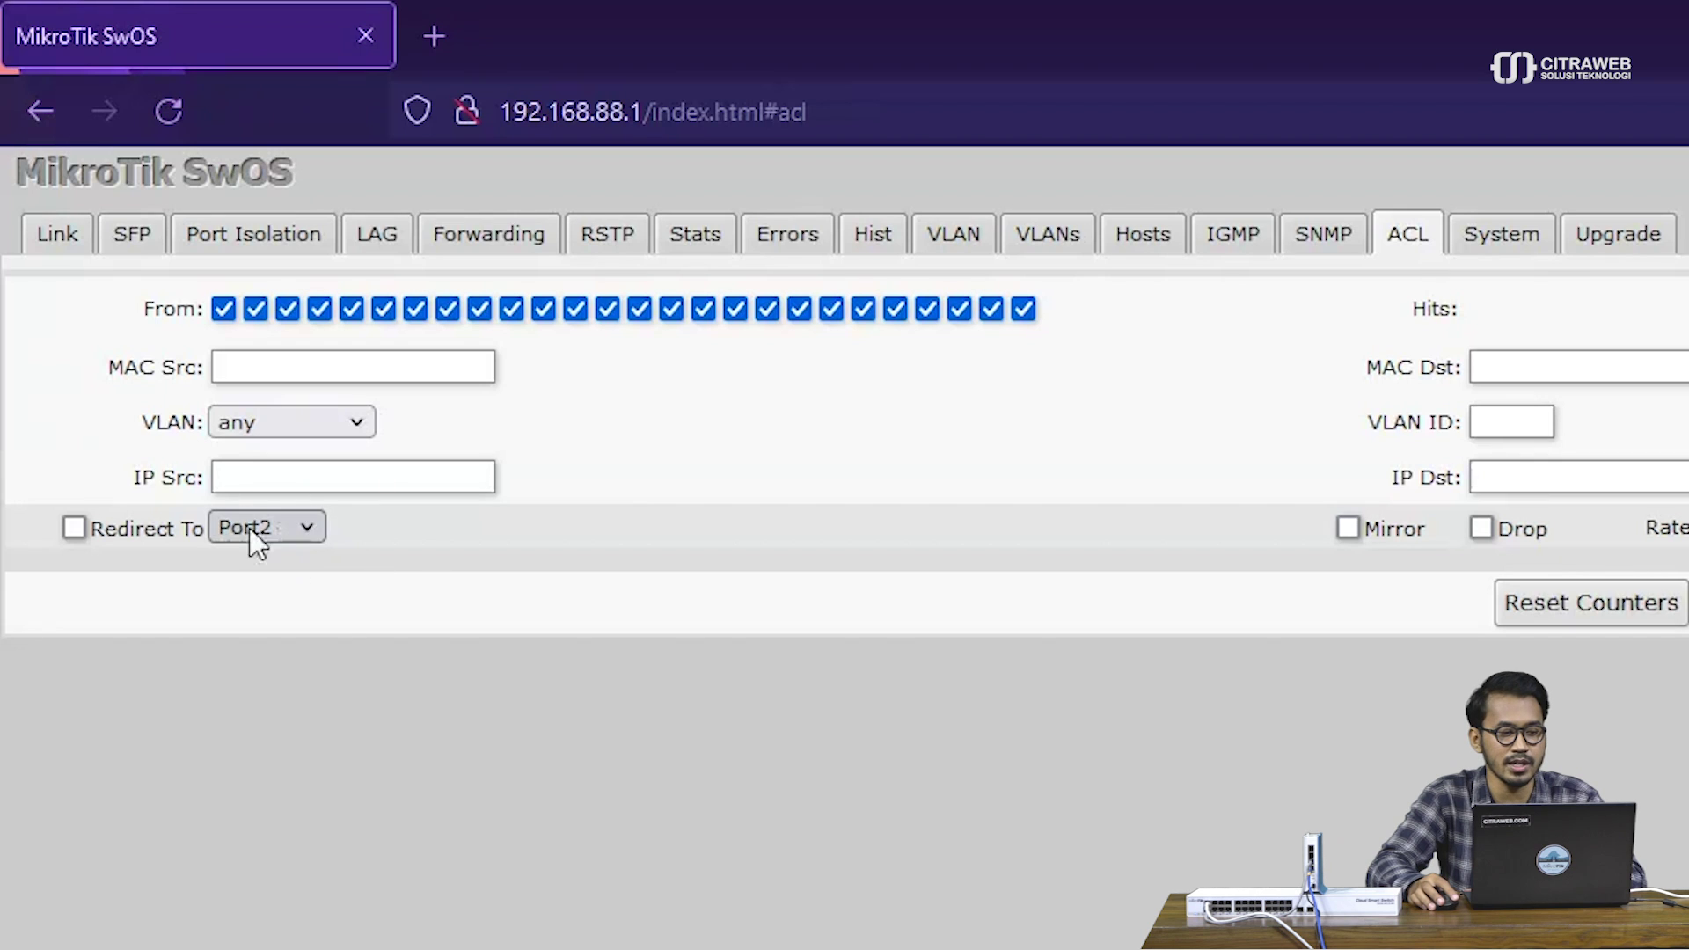
{"action": "left_click", "coordinate": [77, 529]}
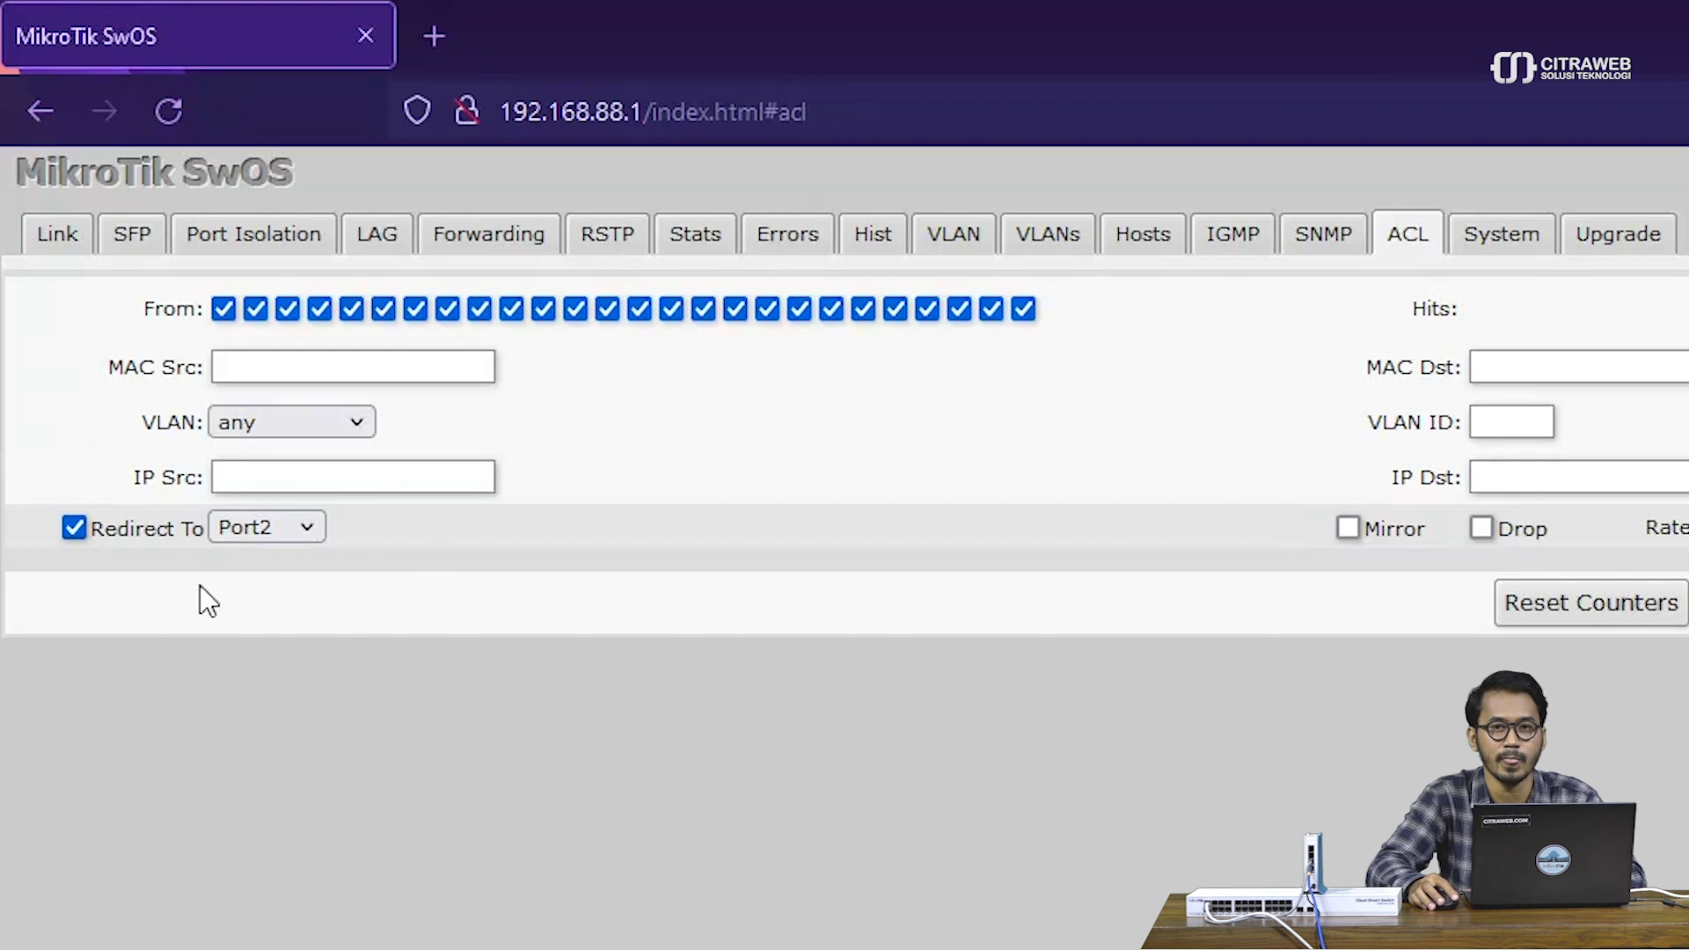
{"action": "left_click", "coordinate": [244, 532]}
{"action": "left_click", "coordinate": [244, 531]}
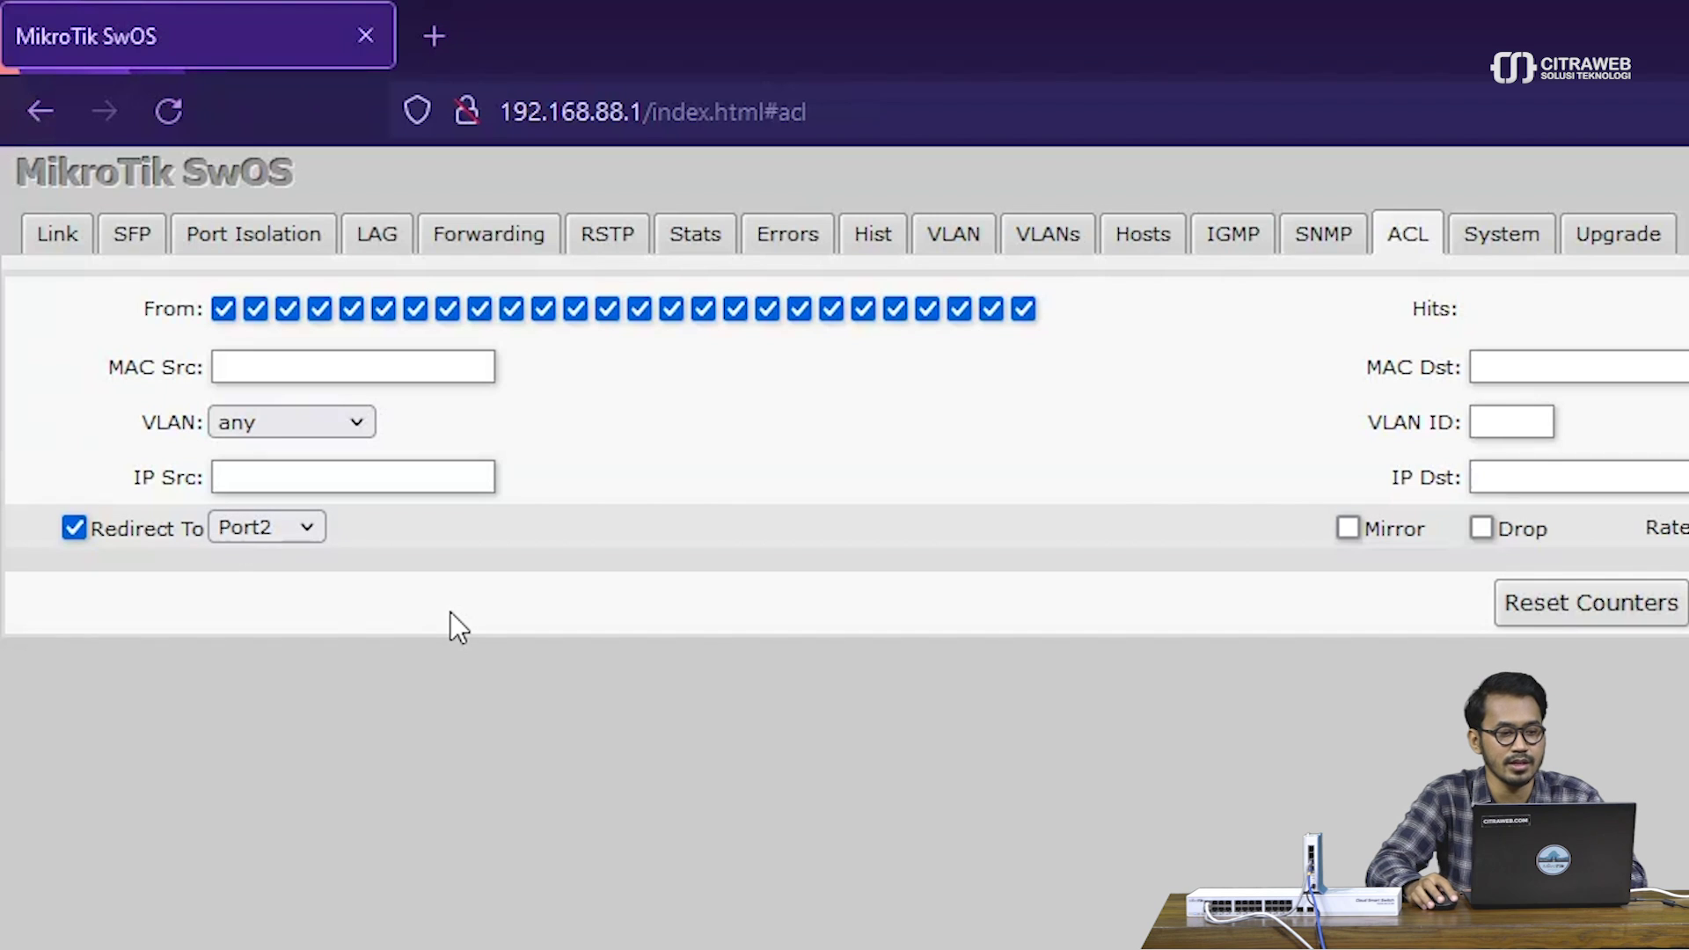
Enable the Mirror and Drop actions for the rule and review its Rate, Set VLAN ID and Priority action fields.
{"action": "left_click", "coordinate": [1349, 529]}
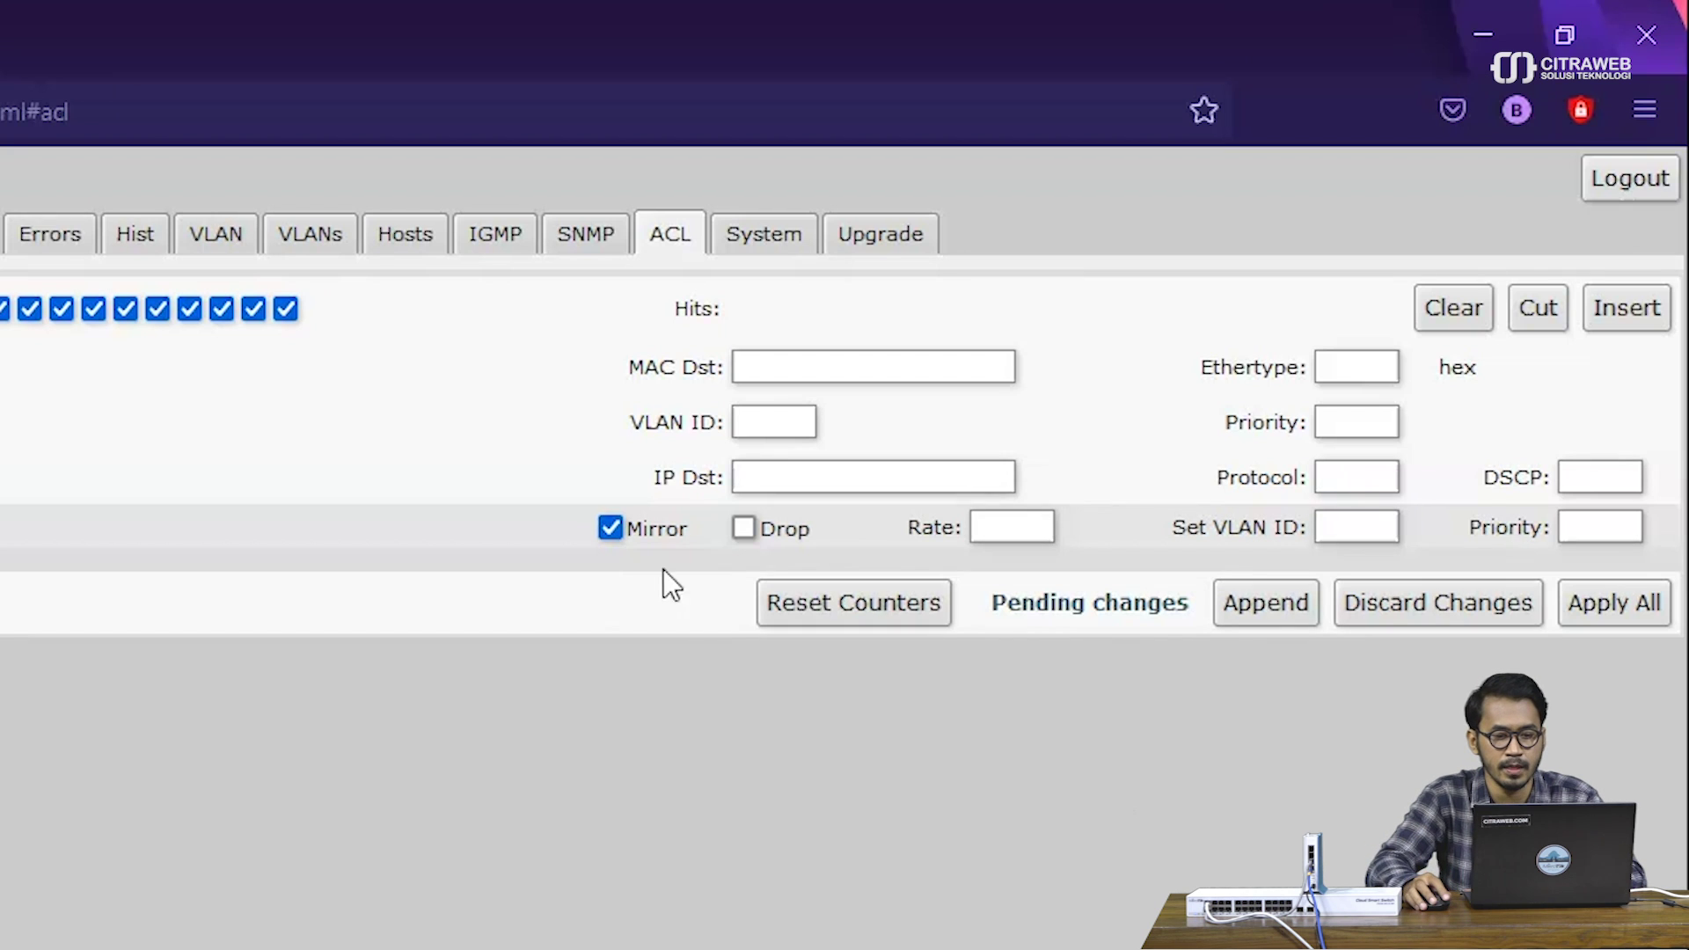
{"action": "left_click", "coordinate": [743, 529]}
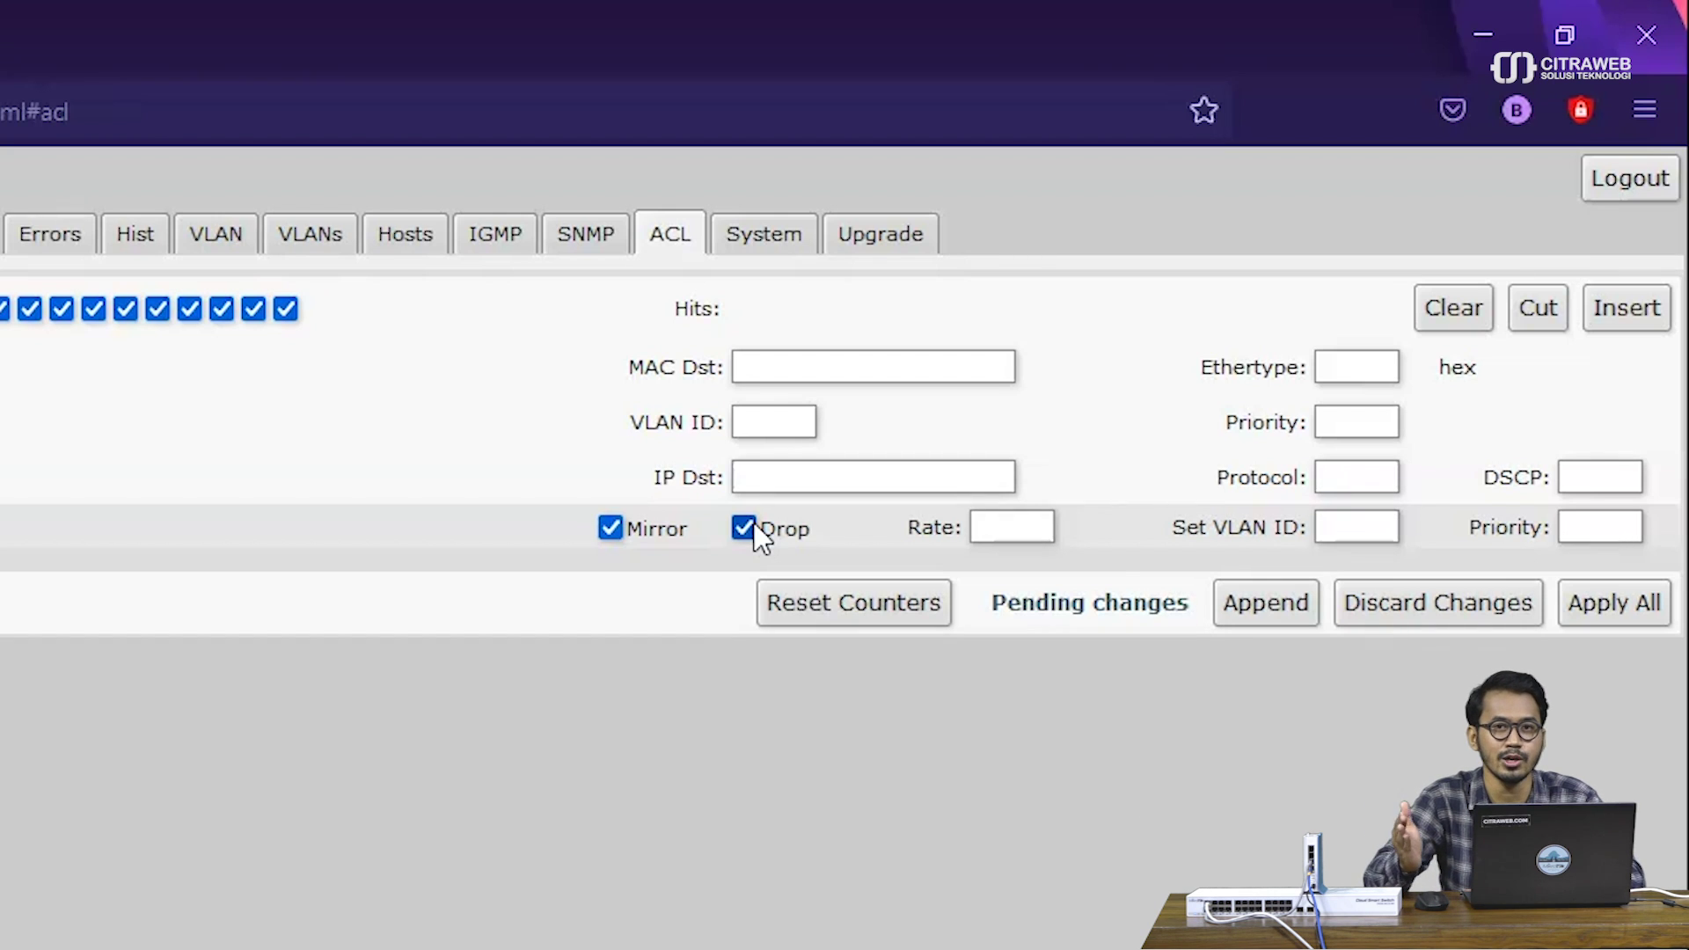
{"action": "left_click", "coordinate": [1039, 519]}
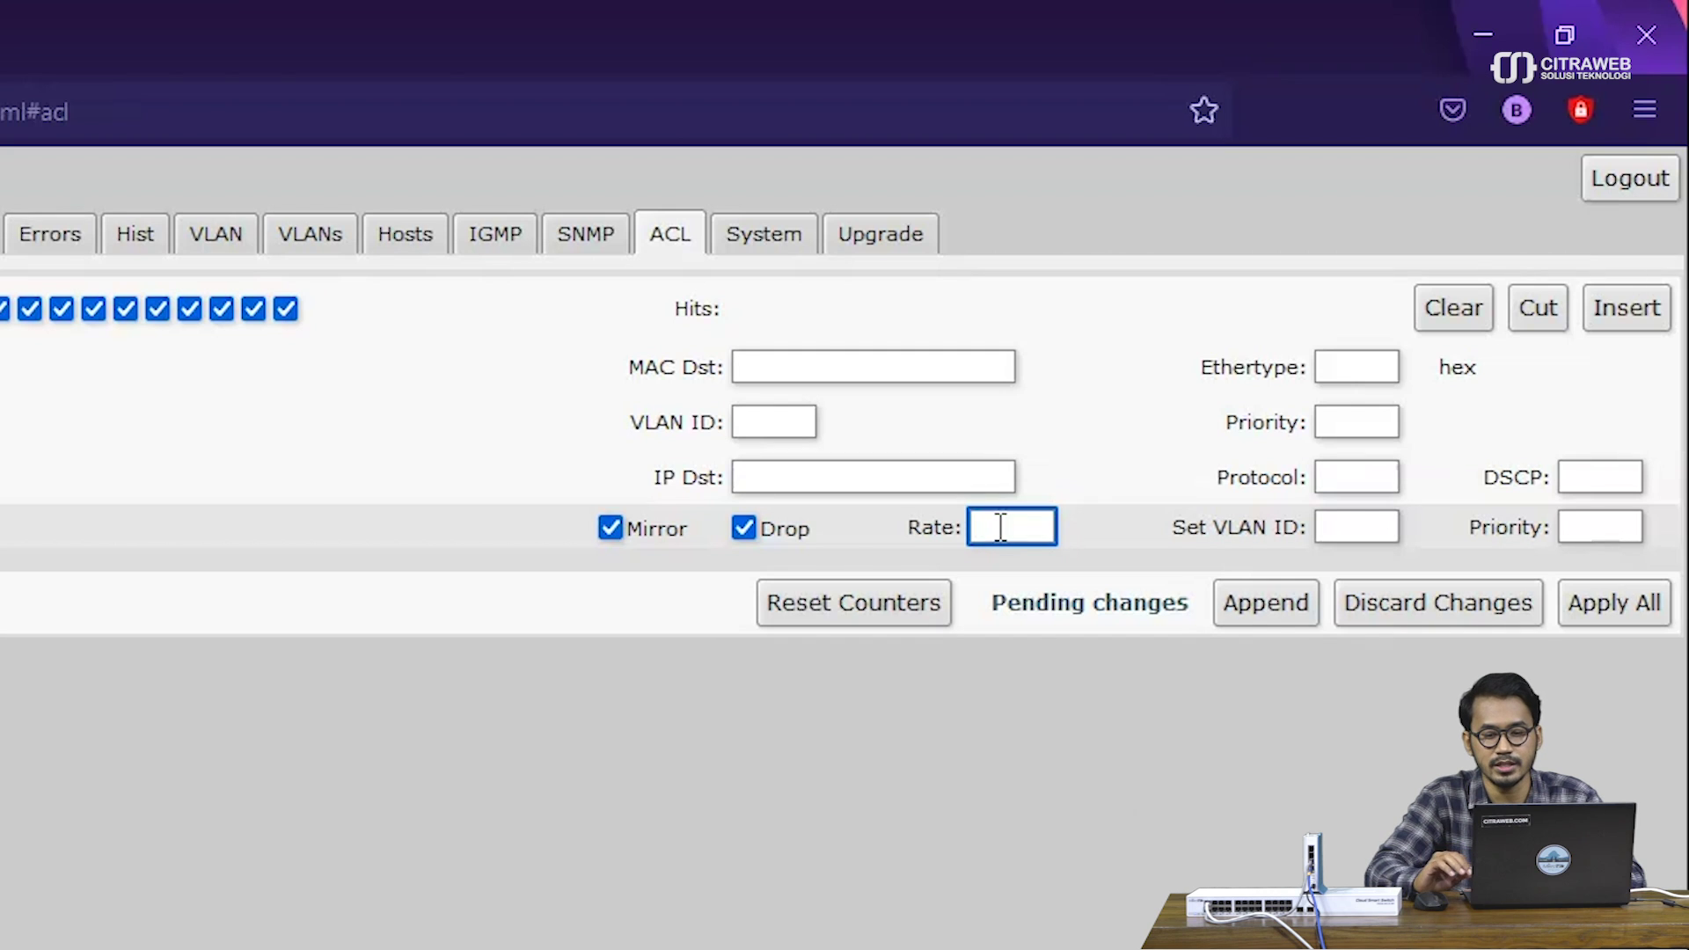
{"action": "left_click", "coordinate": [1357, 527]}
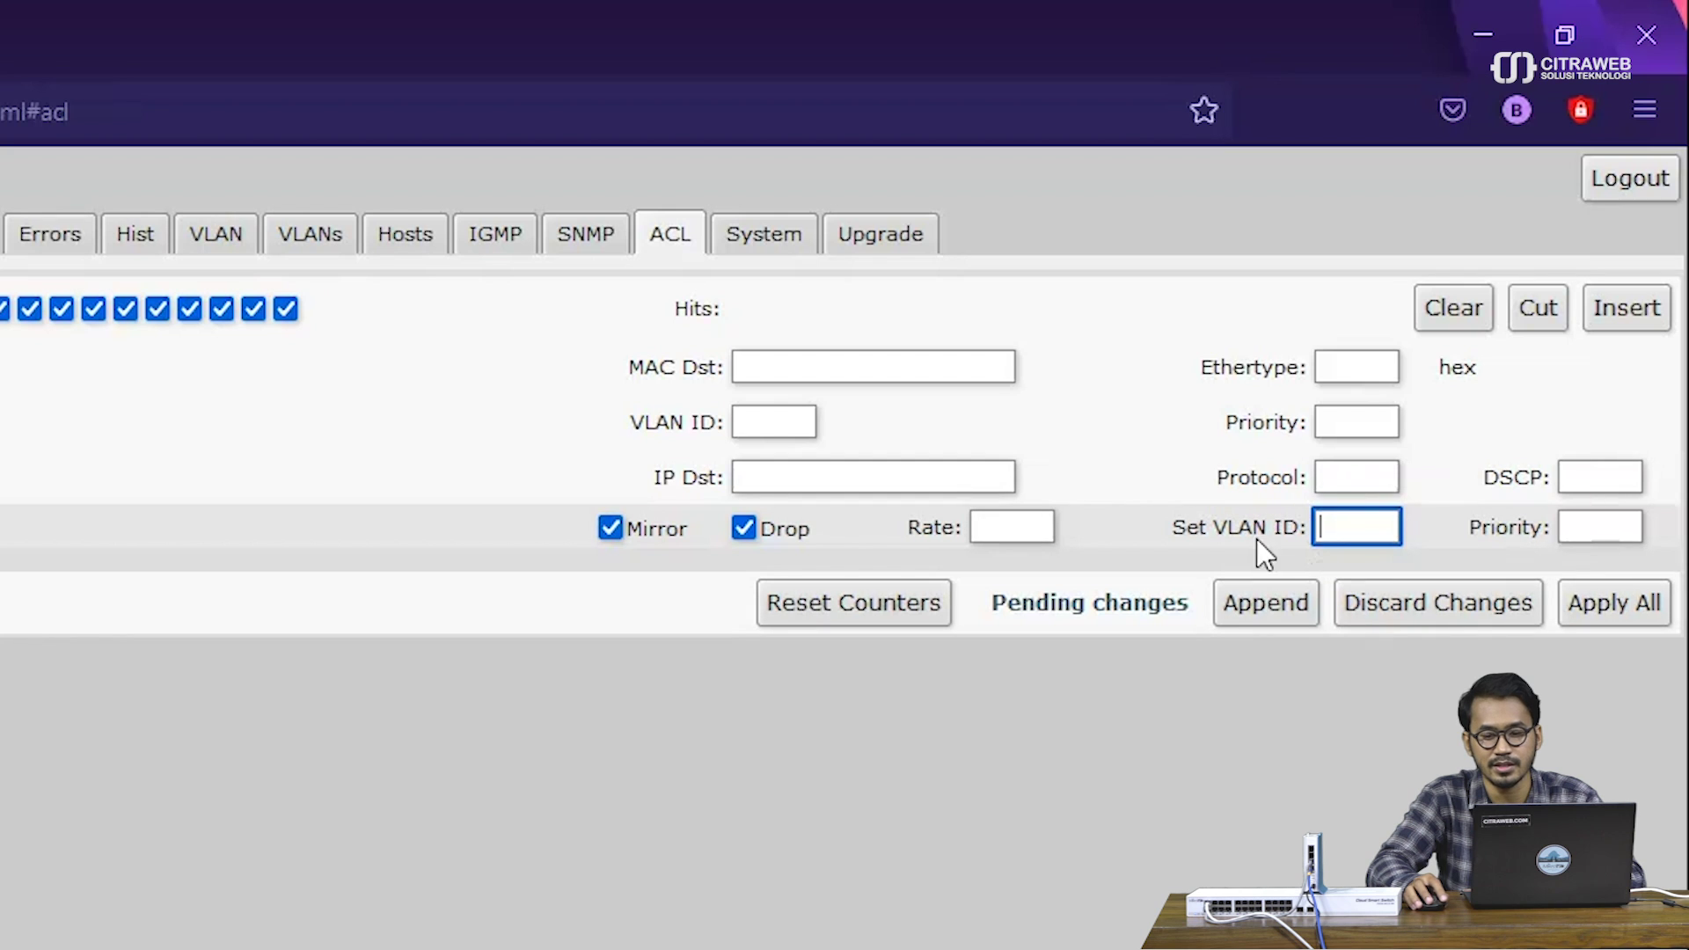
{"action": "left_click", "coordinate": [1587, 532]}
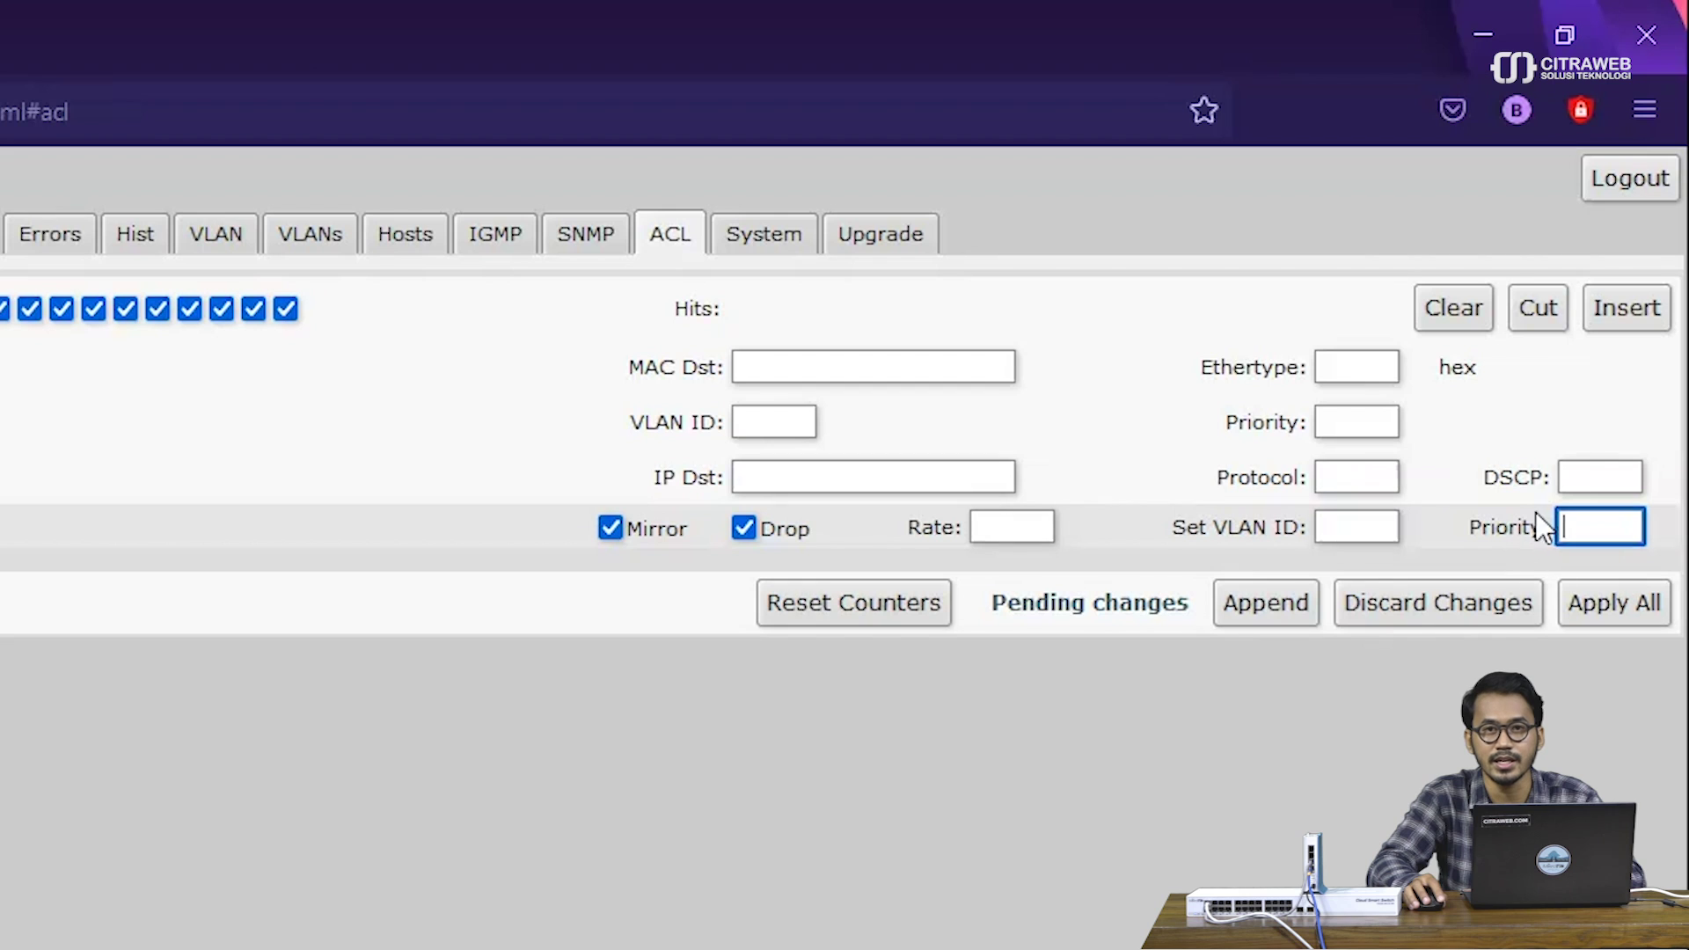
{"action": "left_click", "coordinate": [1438, 538]}
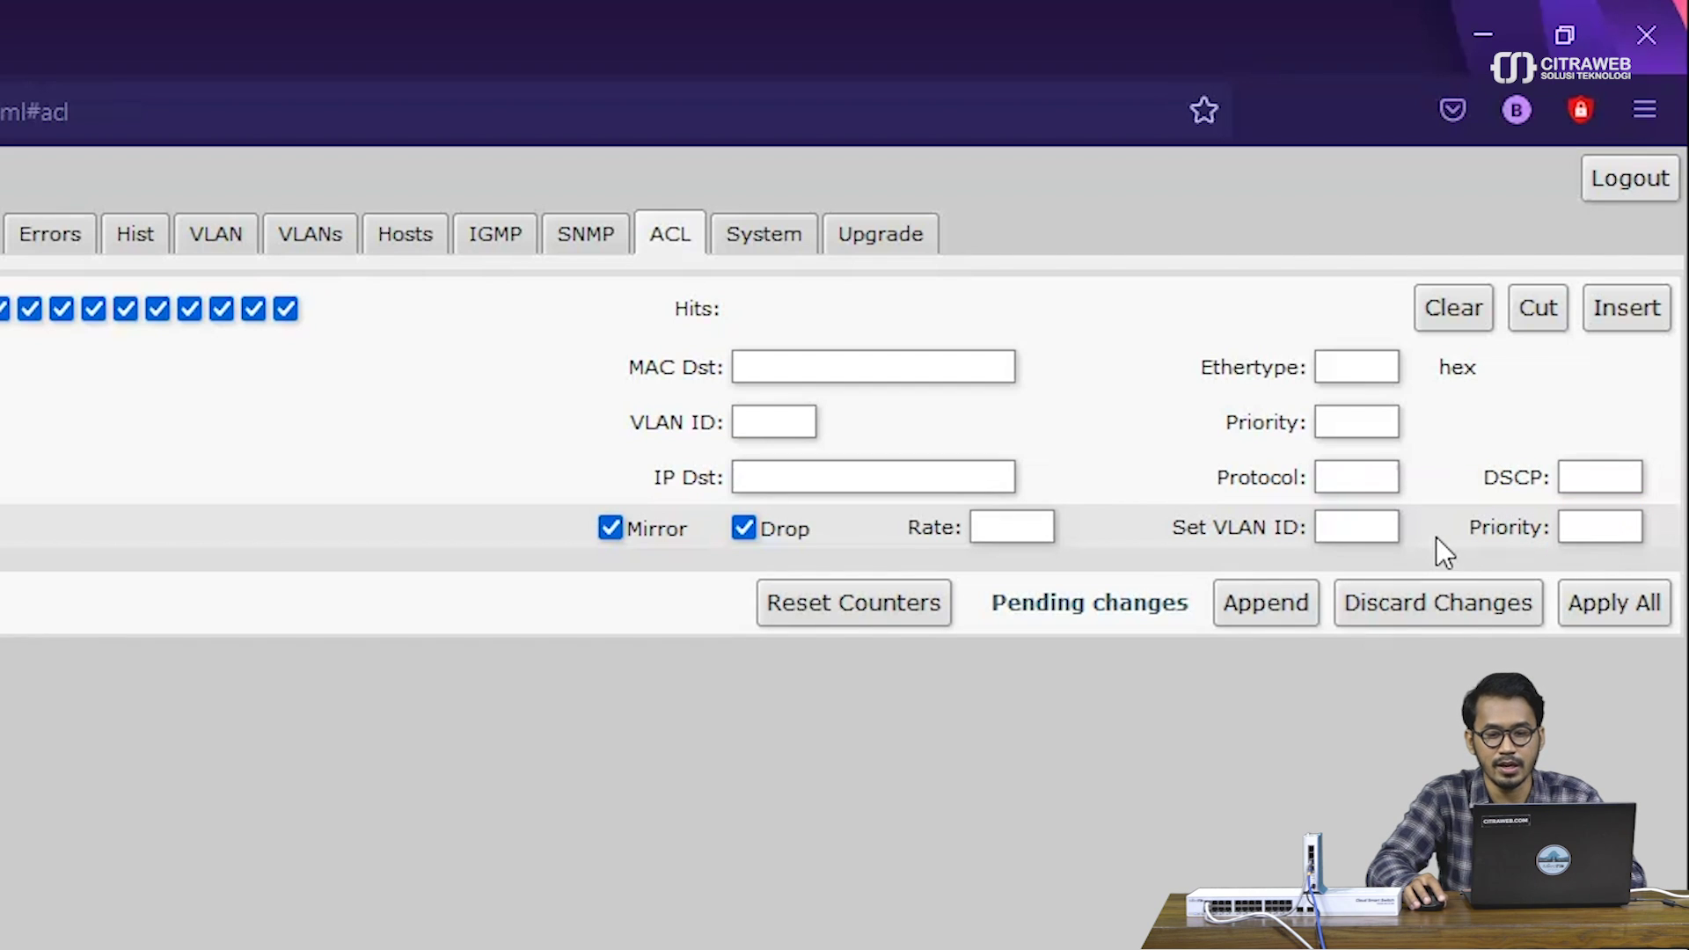